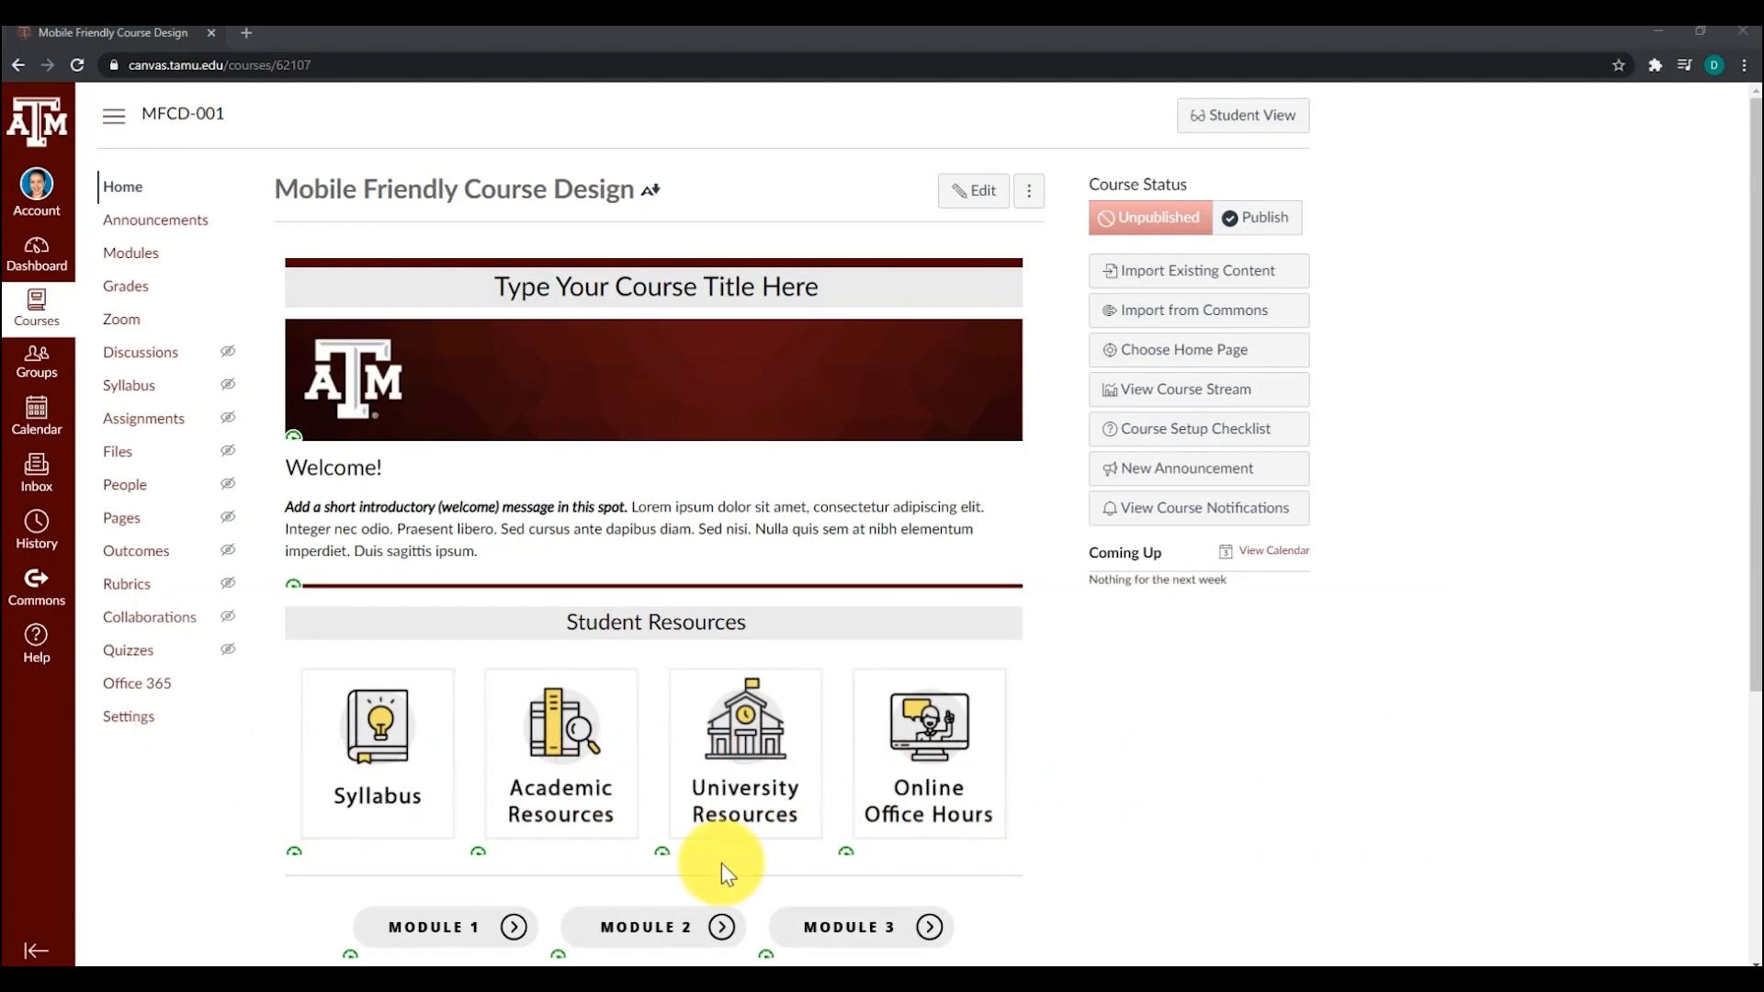
# - Review the course's assignment groups and the points of the items in Papers, Participation, Midterm and Final
pyautogui.click(149, 426)
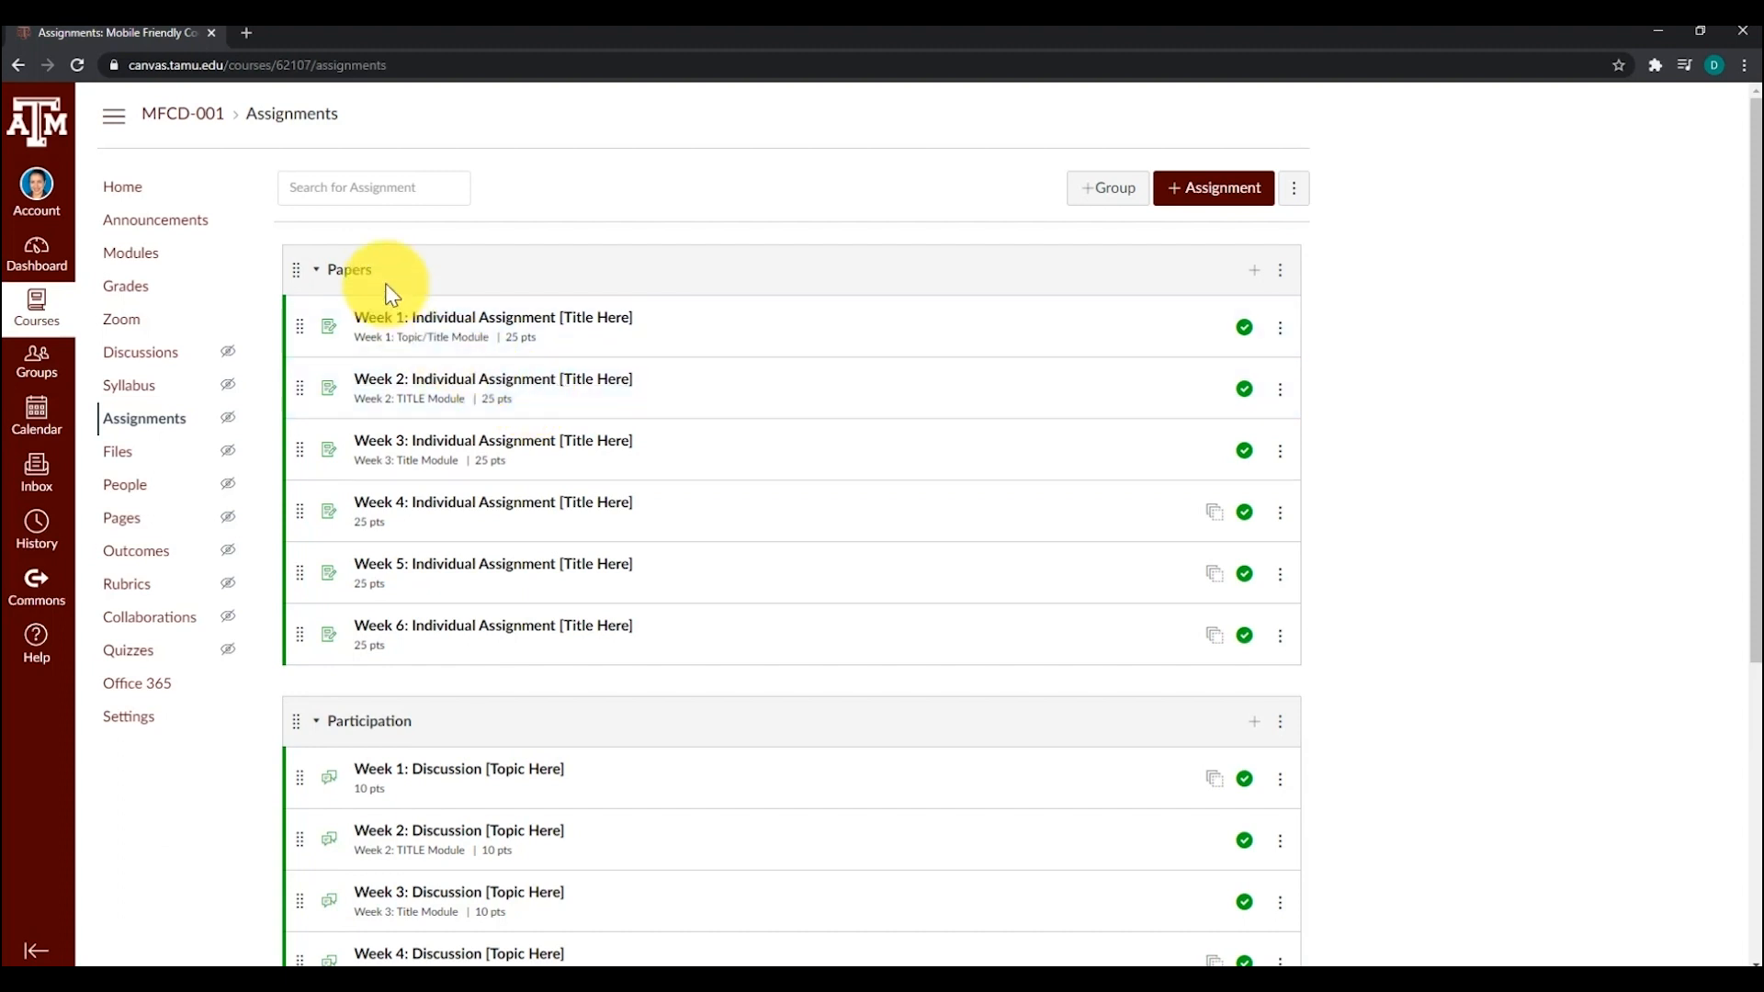
pyautogui.scroll(-3, 389, 290)
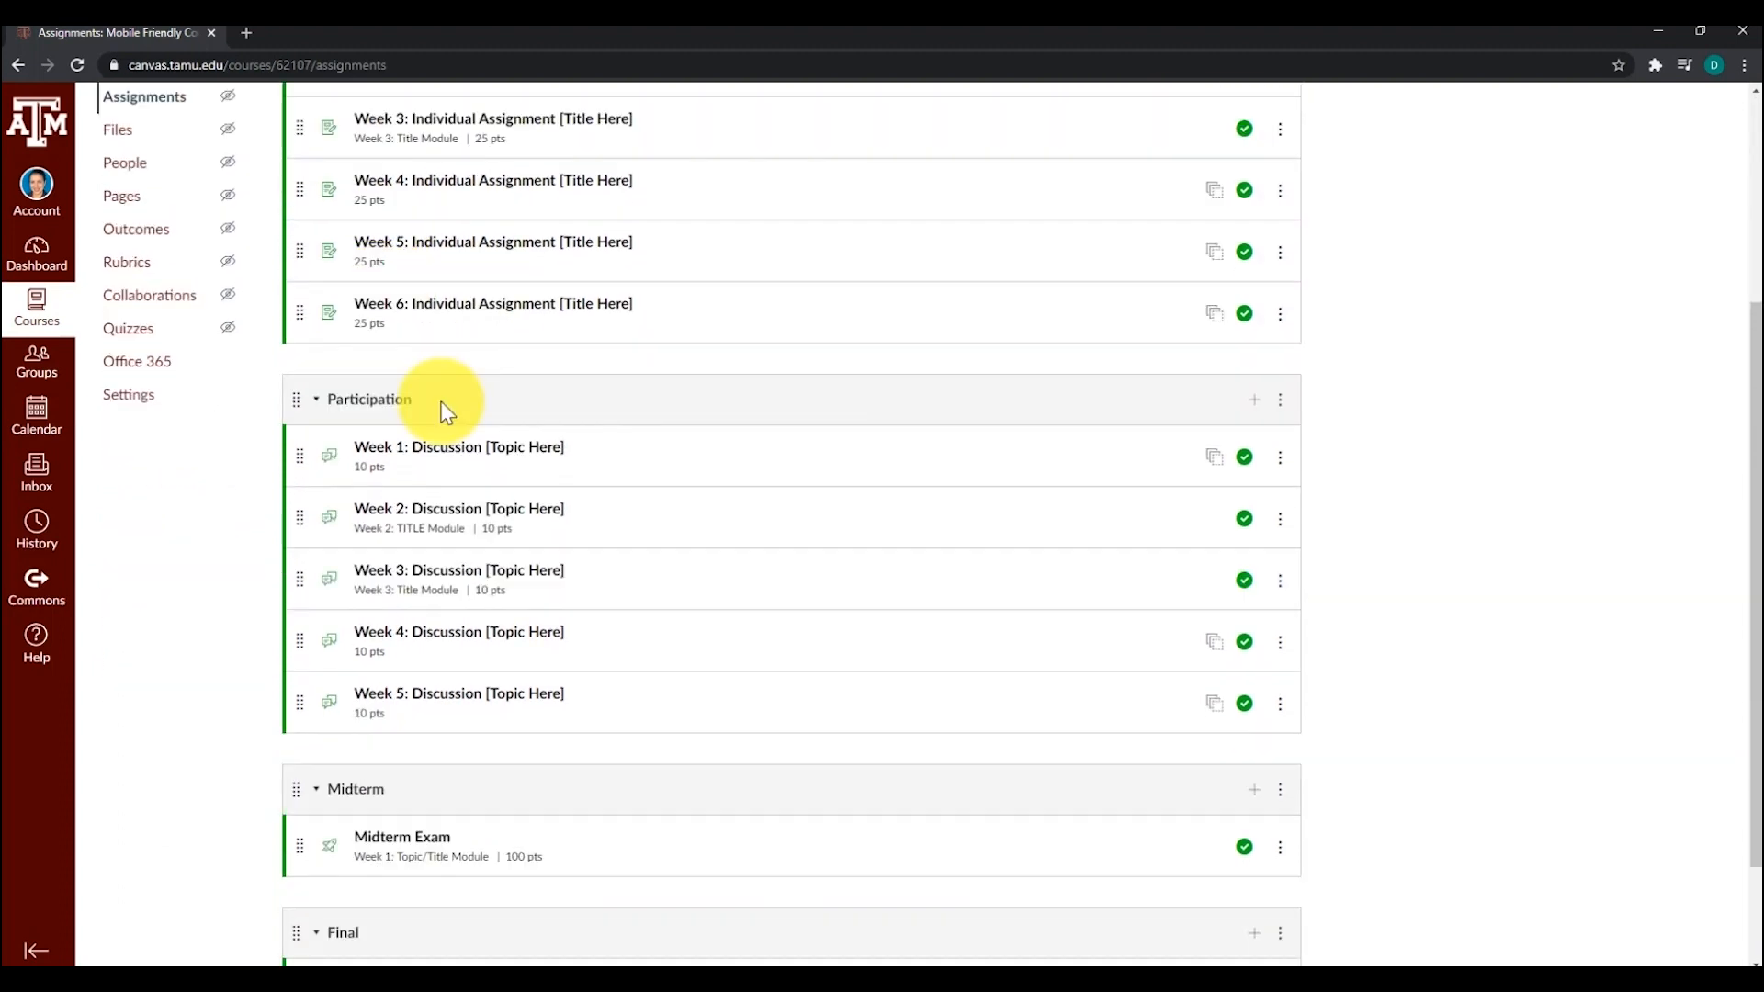
pyautogui.scroll(-2, 426, 643)
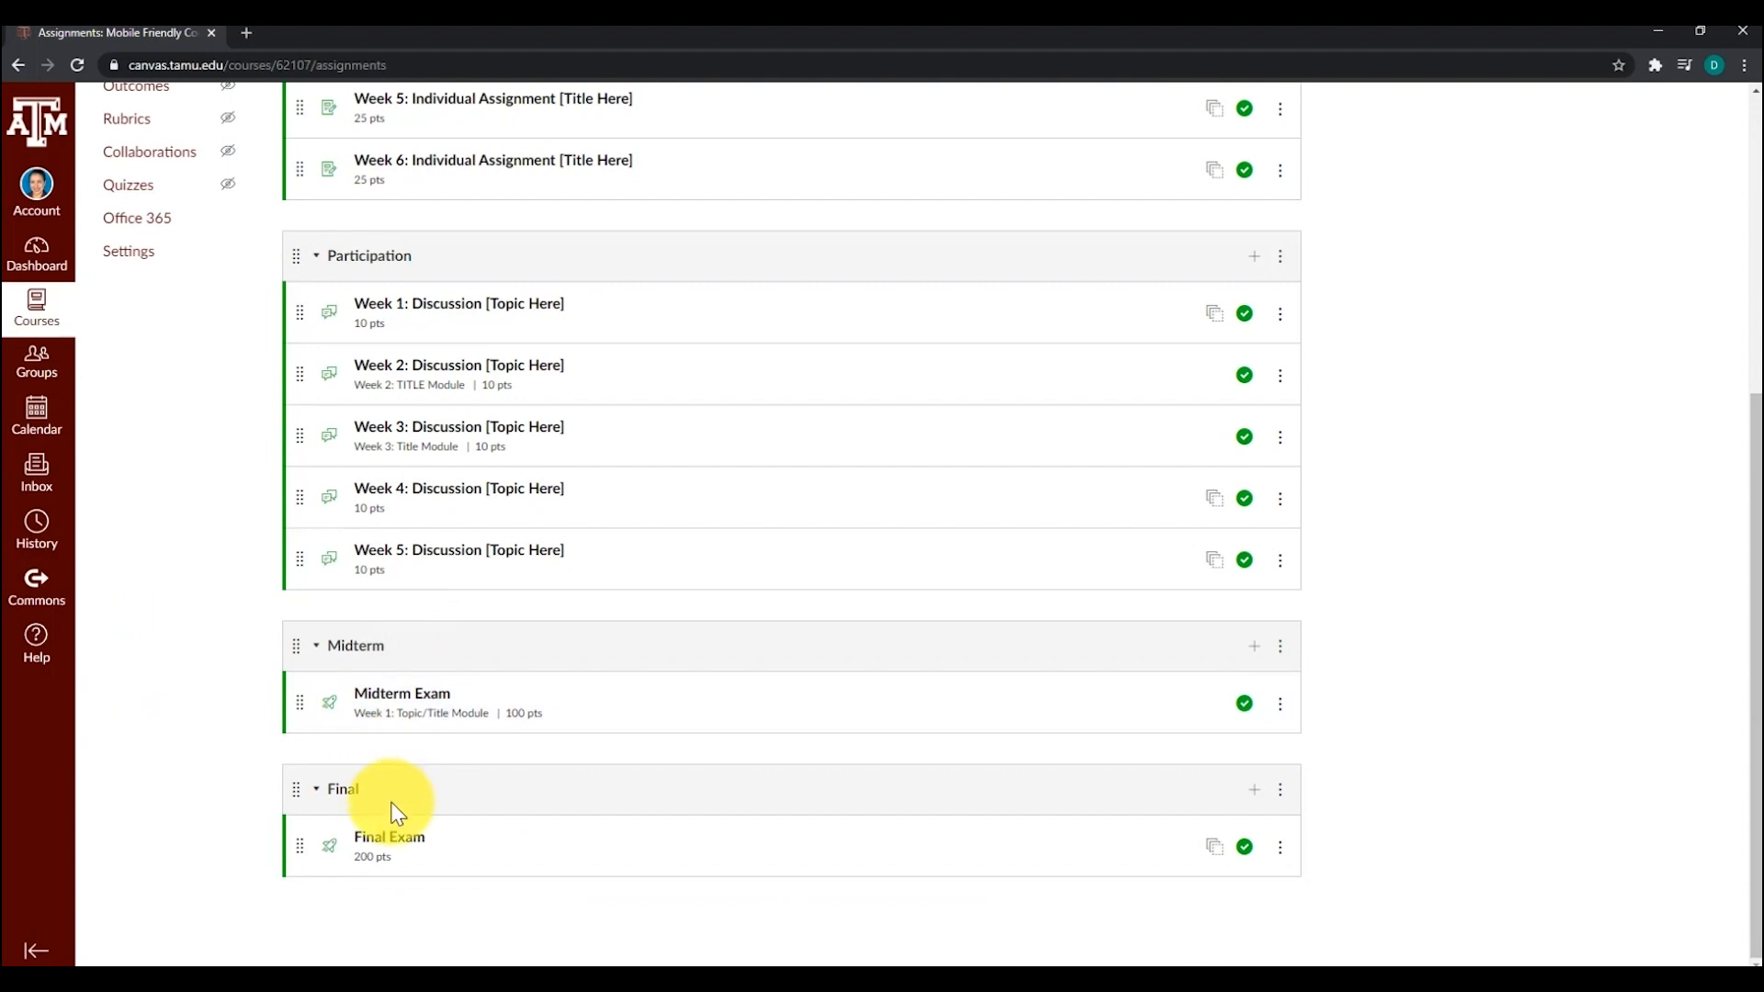
pyautogui.scroll(4, 395, 813)
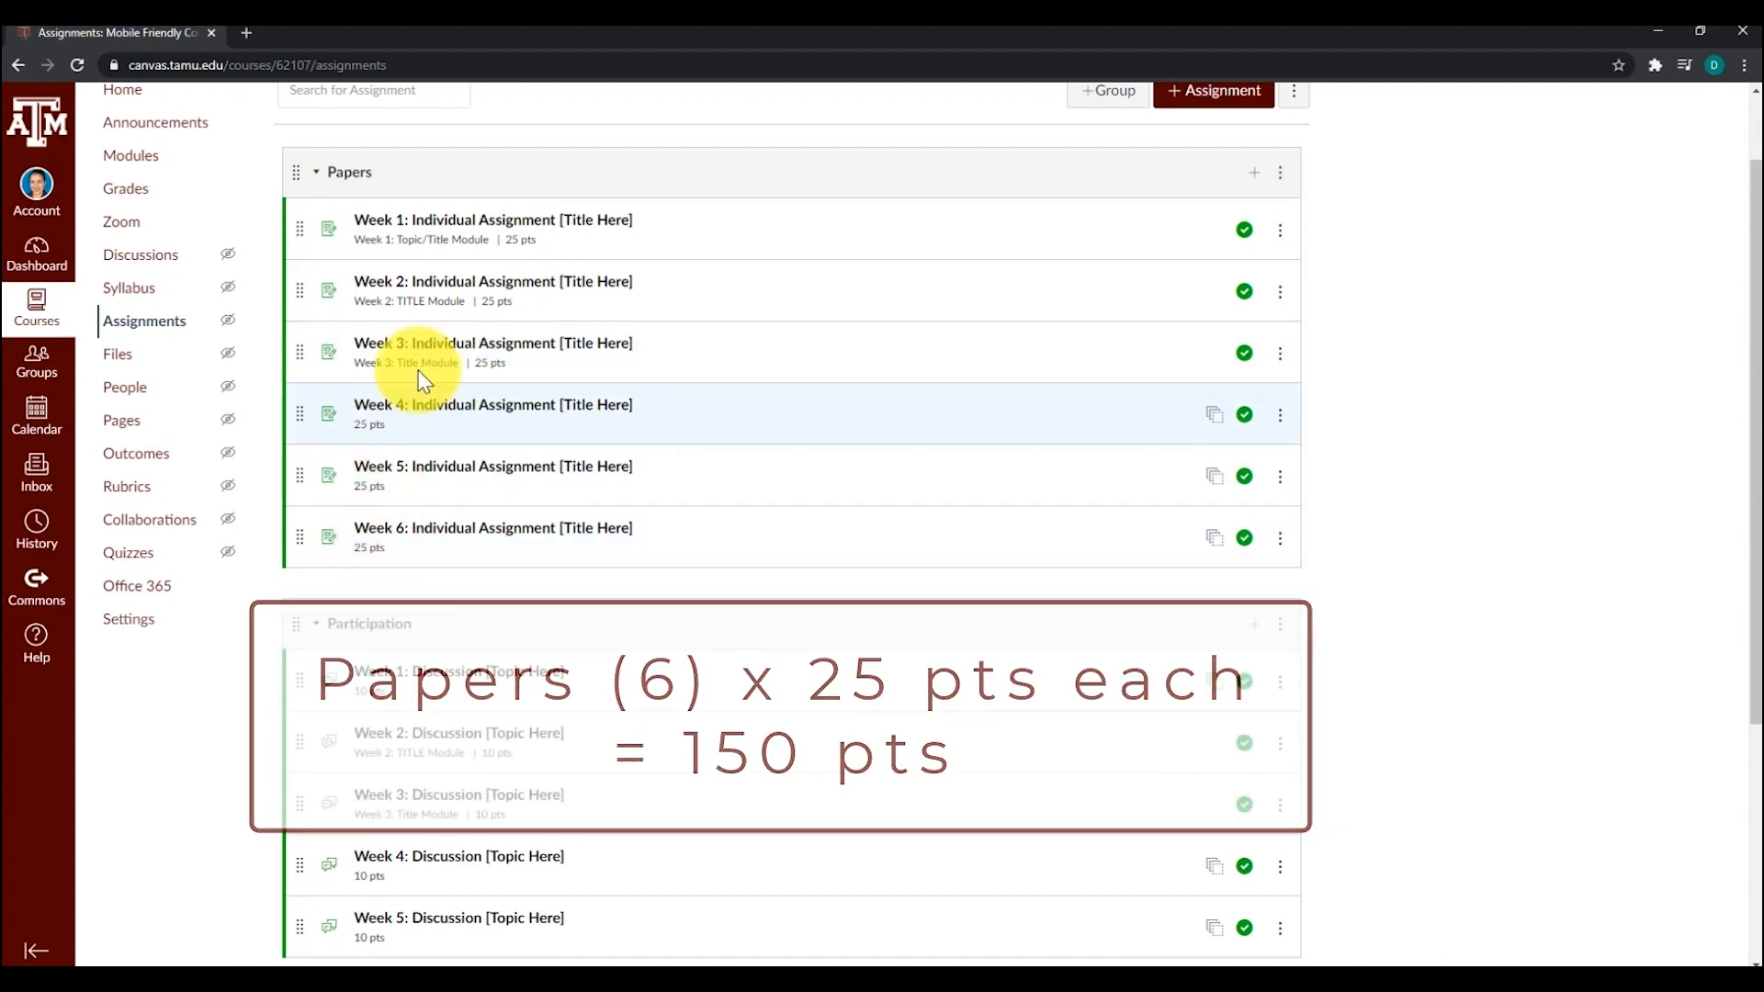
pyautogui.scroll(-3, 512, 480)
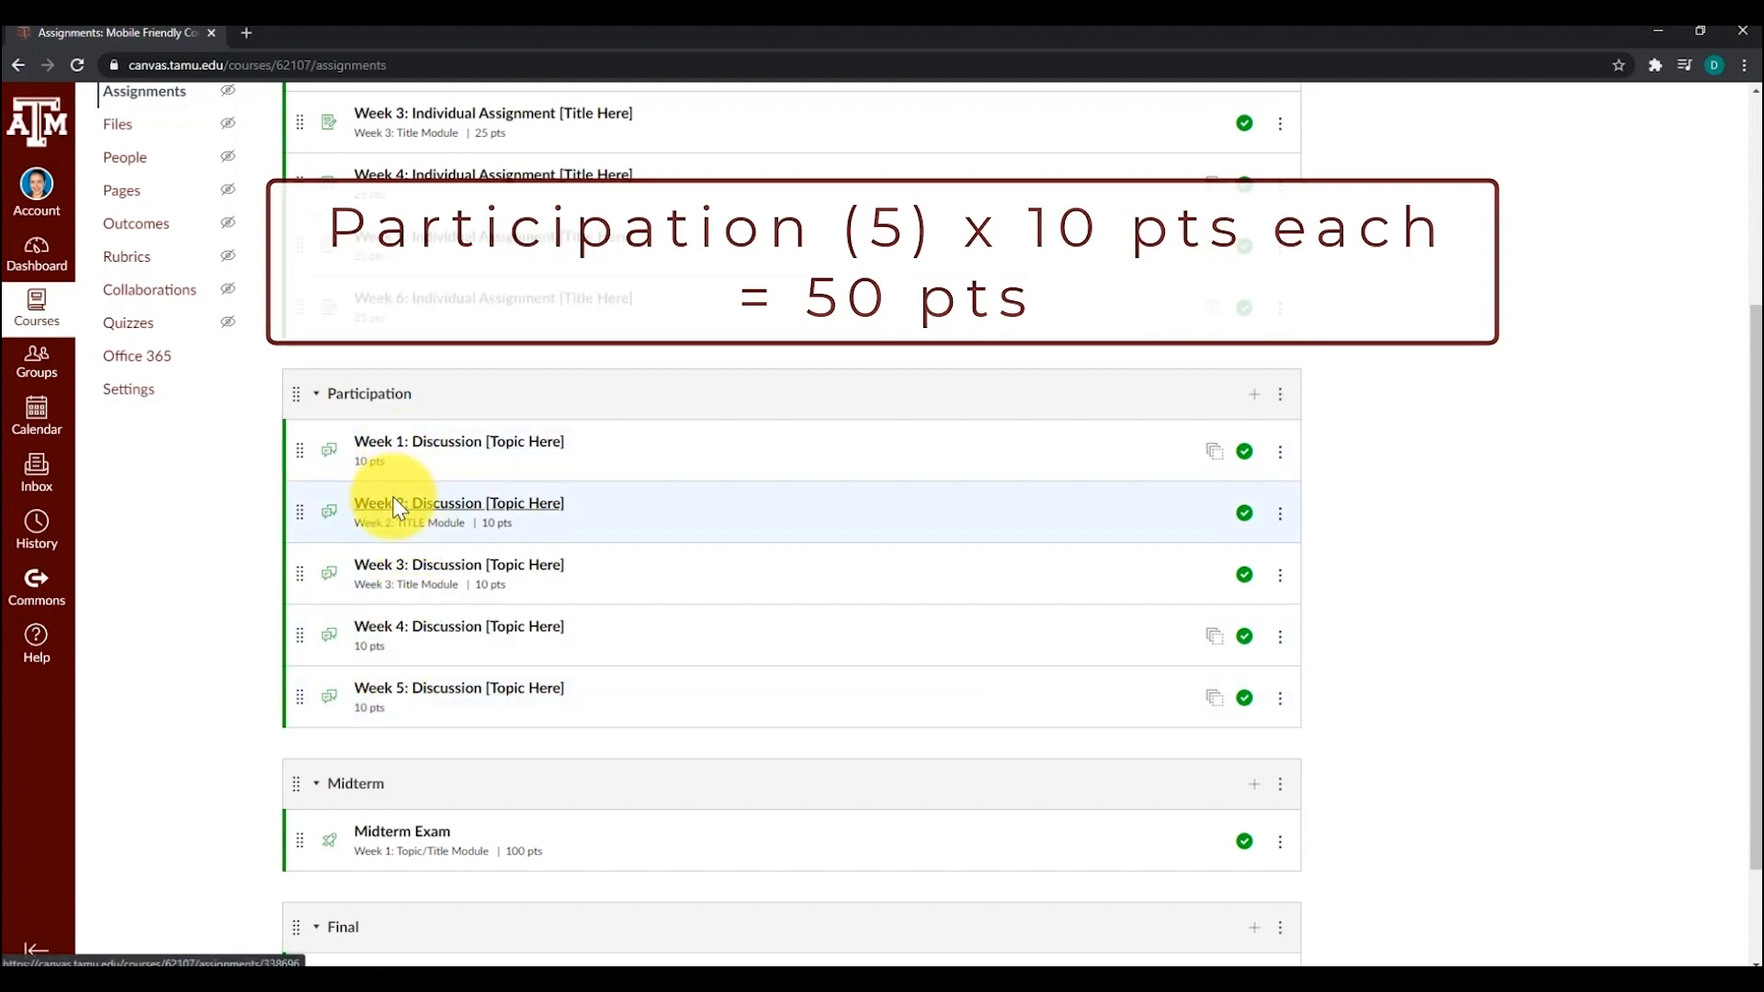
pyautogui.scroll(-2, 395, 505)
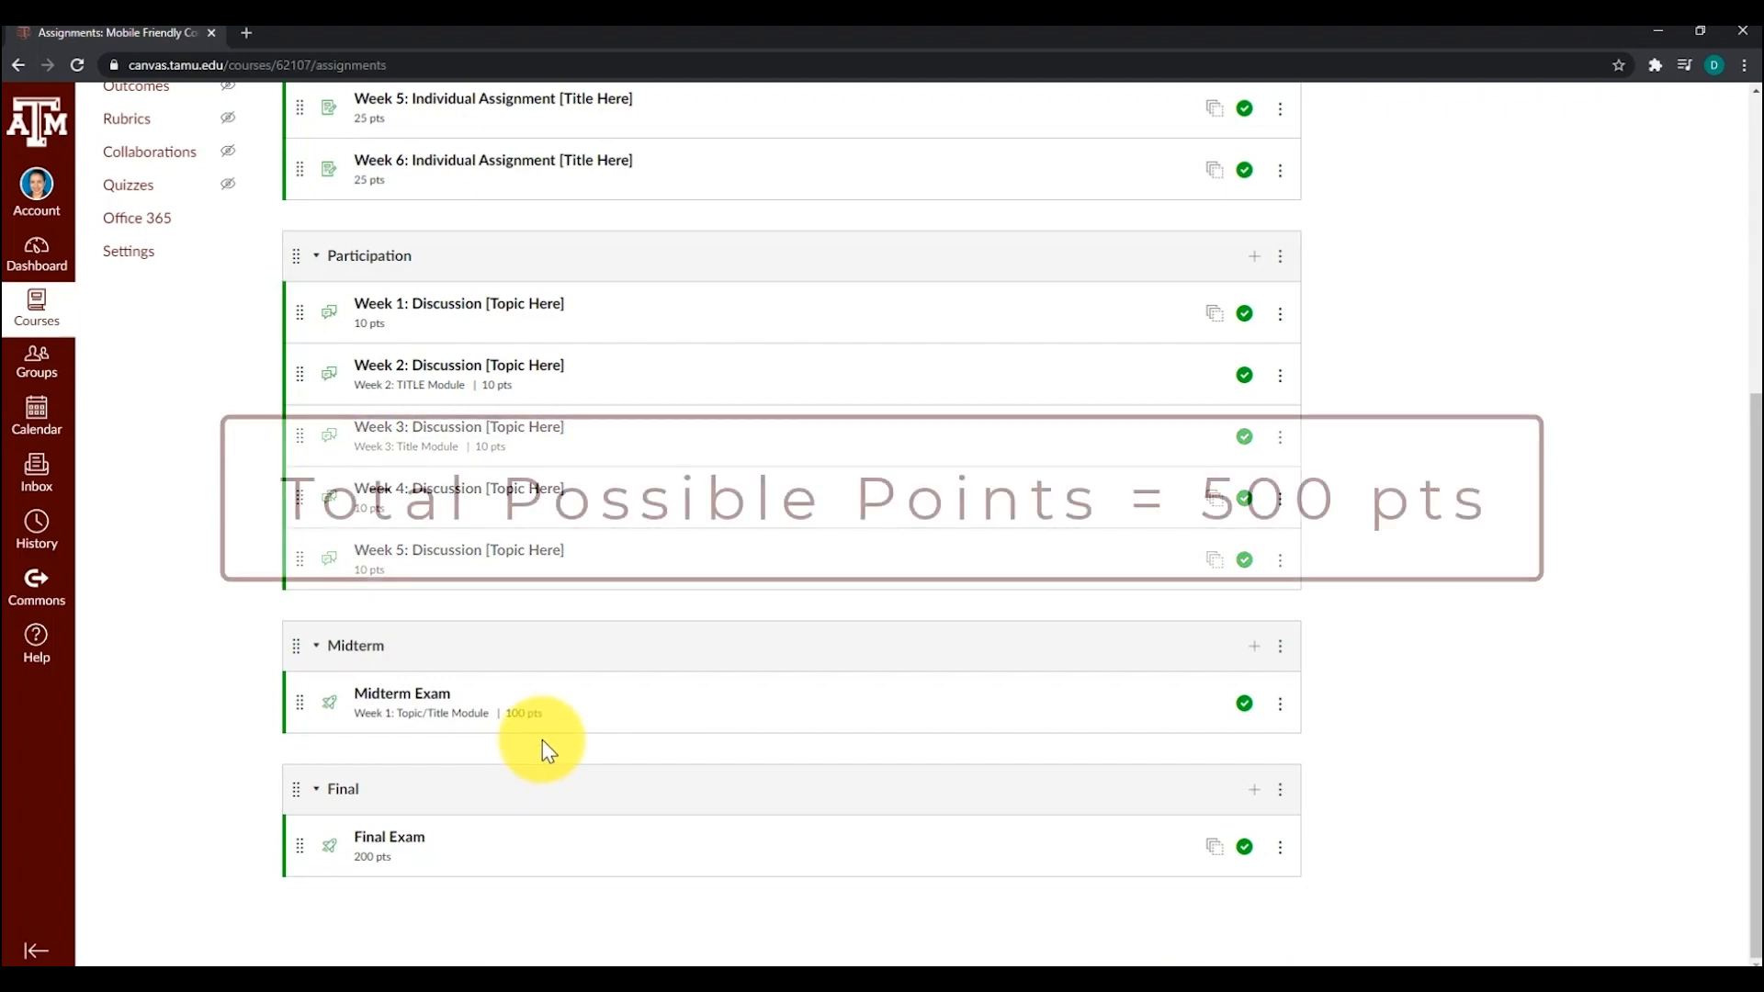
pyautogui.scroll(5, 542, 741)
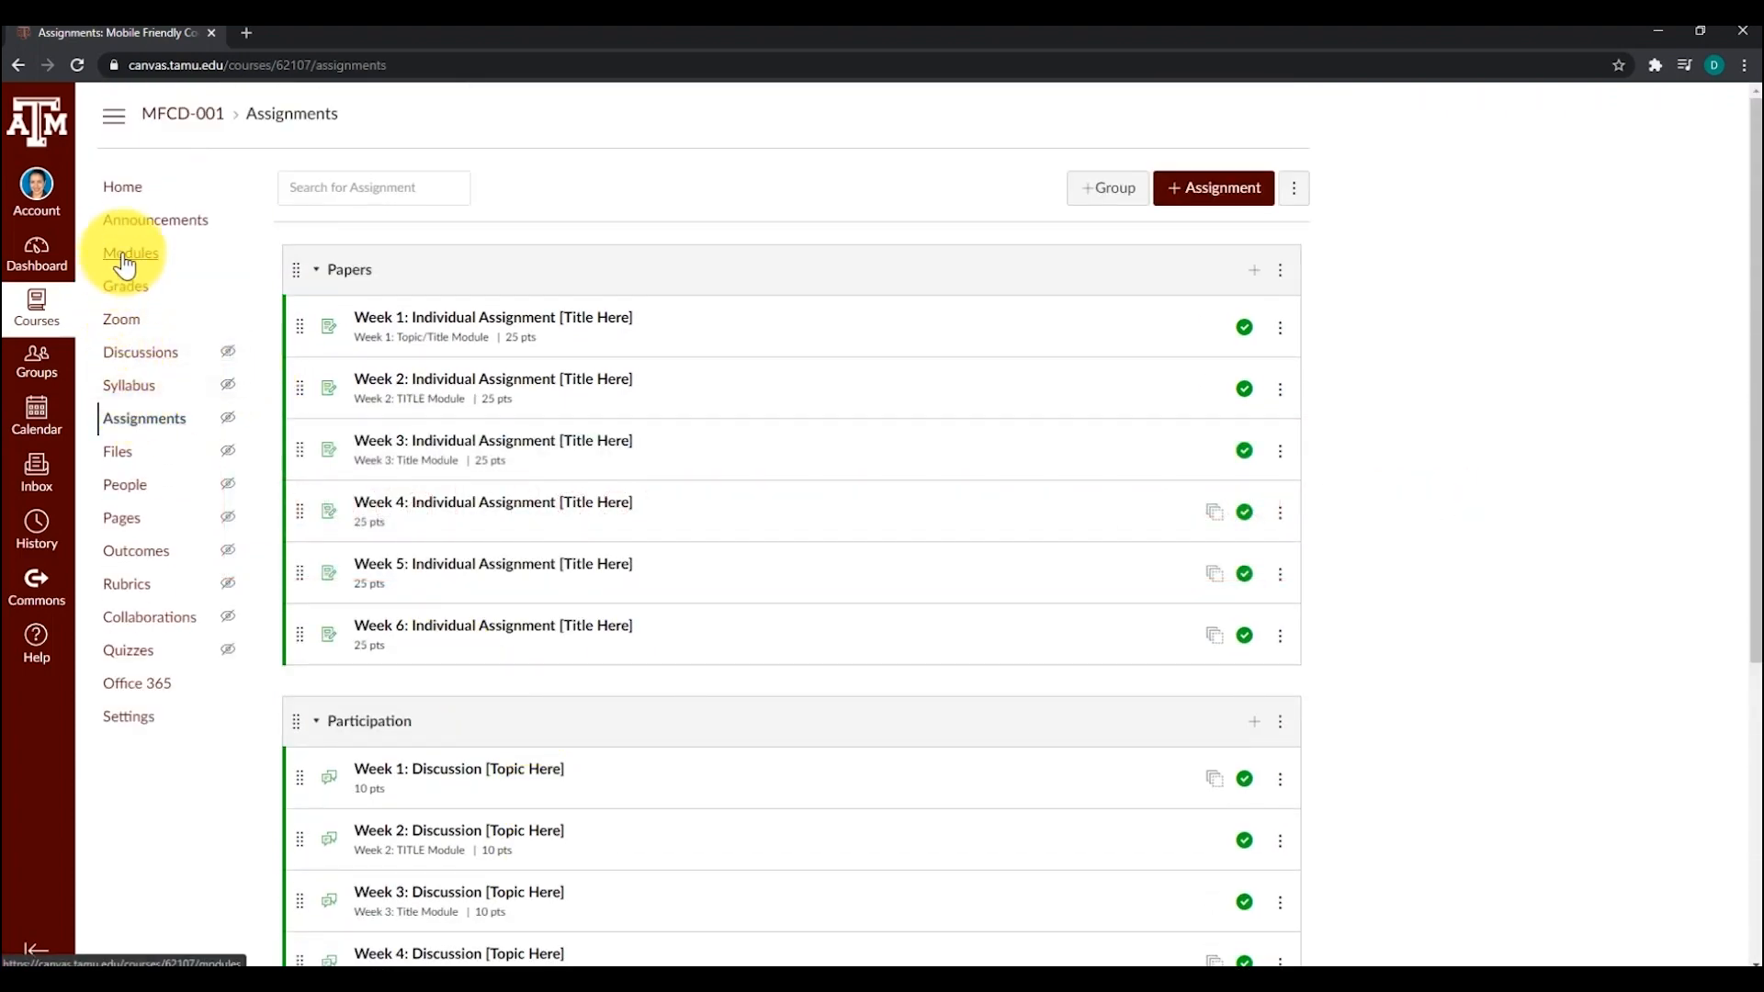
# - Open the course gradebook and check the points behind the Total percentages of the first listed student and Test Student
pyautogui.click(128, 291)
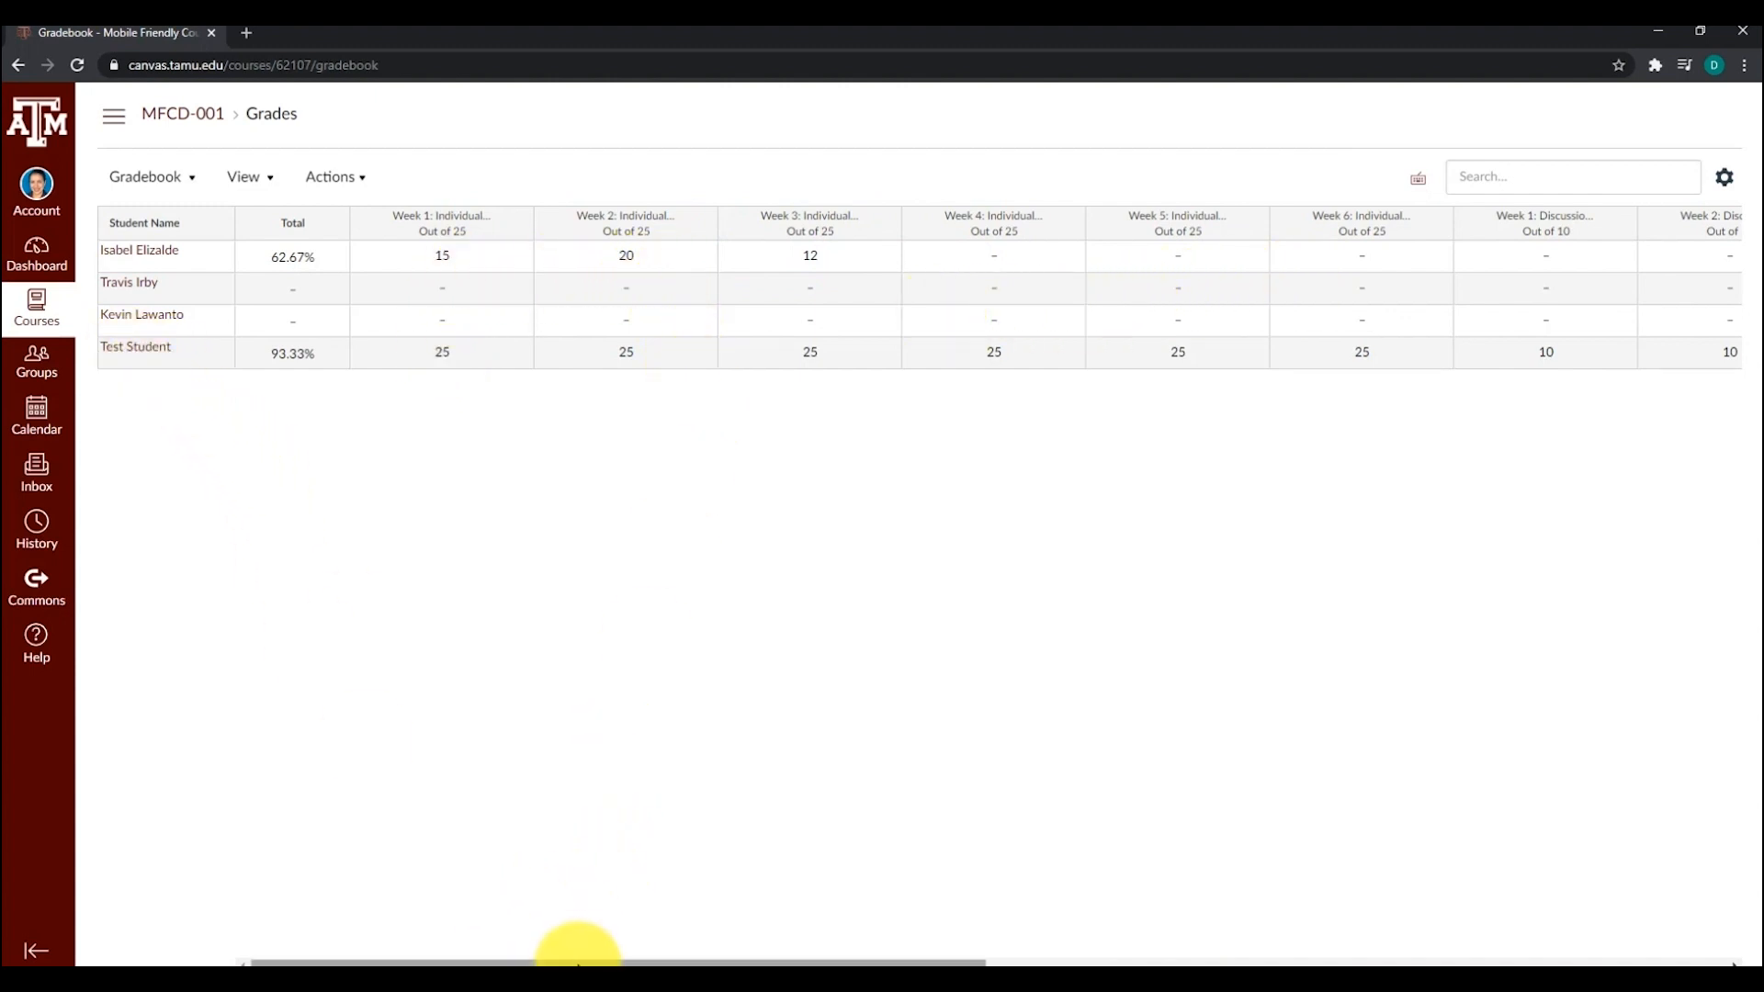
pyautogui.moveTo(579, 961)
pyautogui.mouseDown()
pyautogui.moveTo(677, 960)
pyautogui.moveTo(571, 960)
pyautogui.mouseUp()
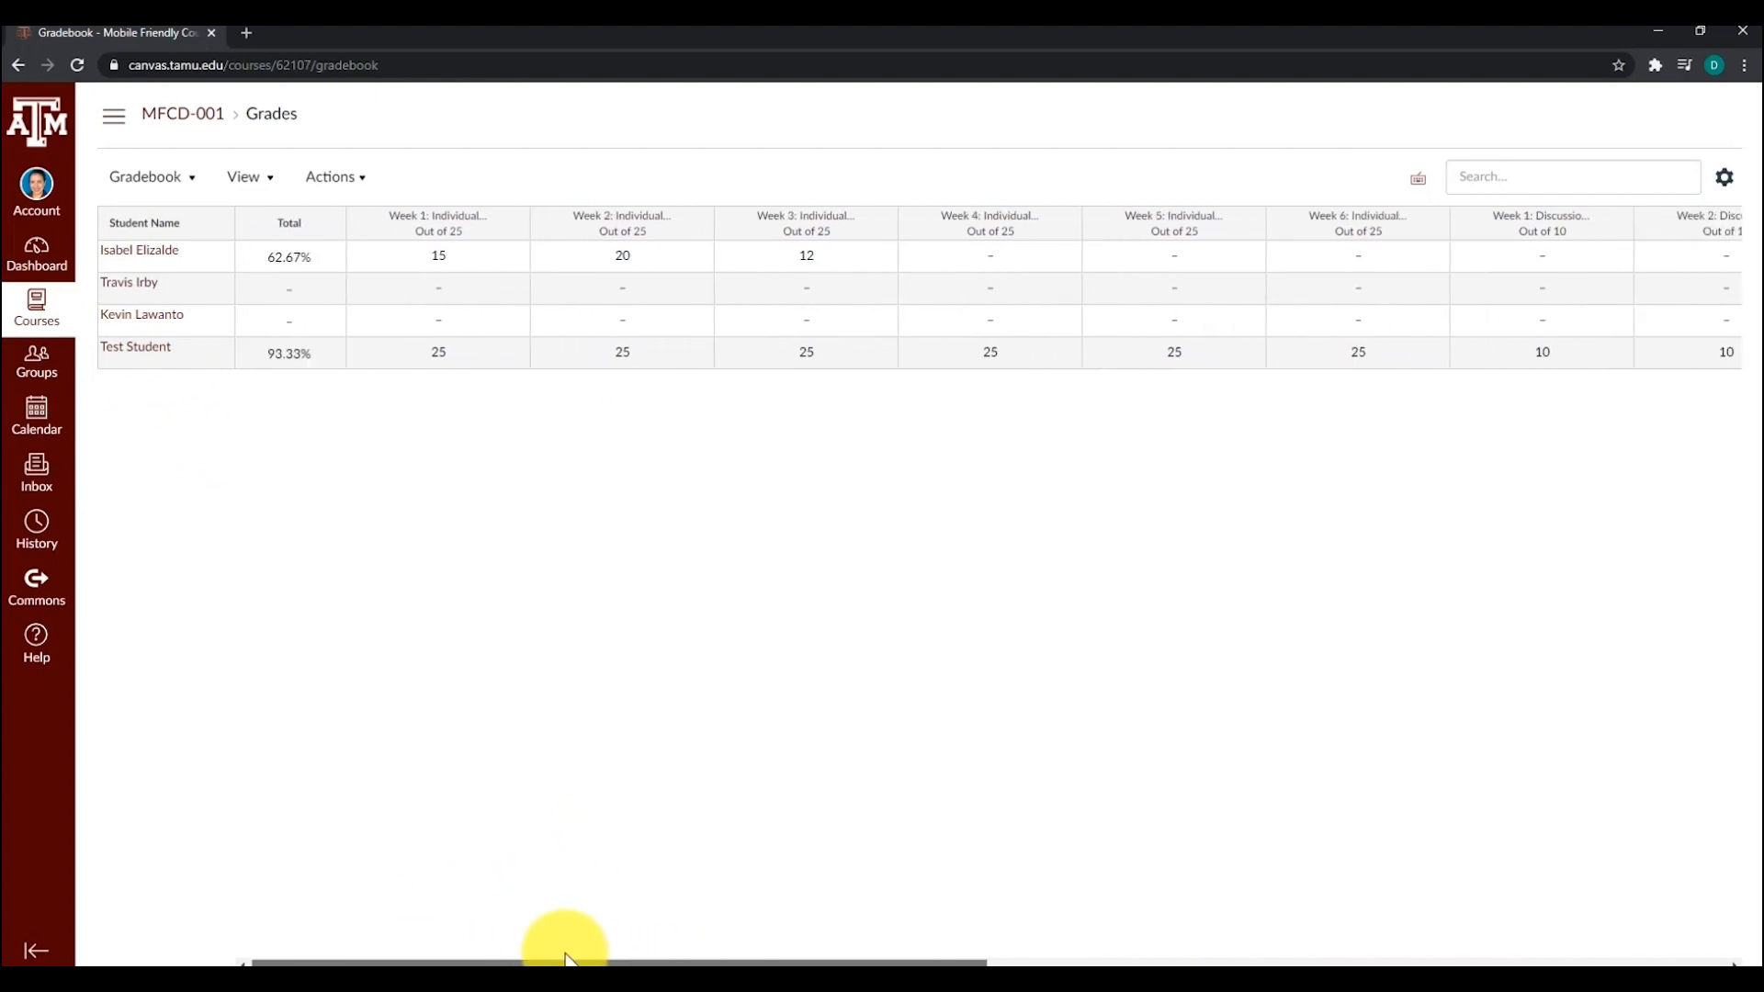
pyautogui.click(294, 262)
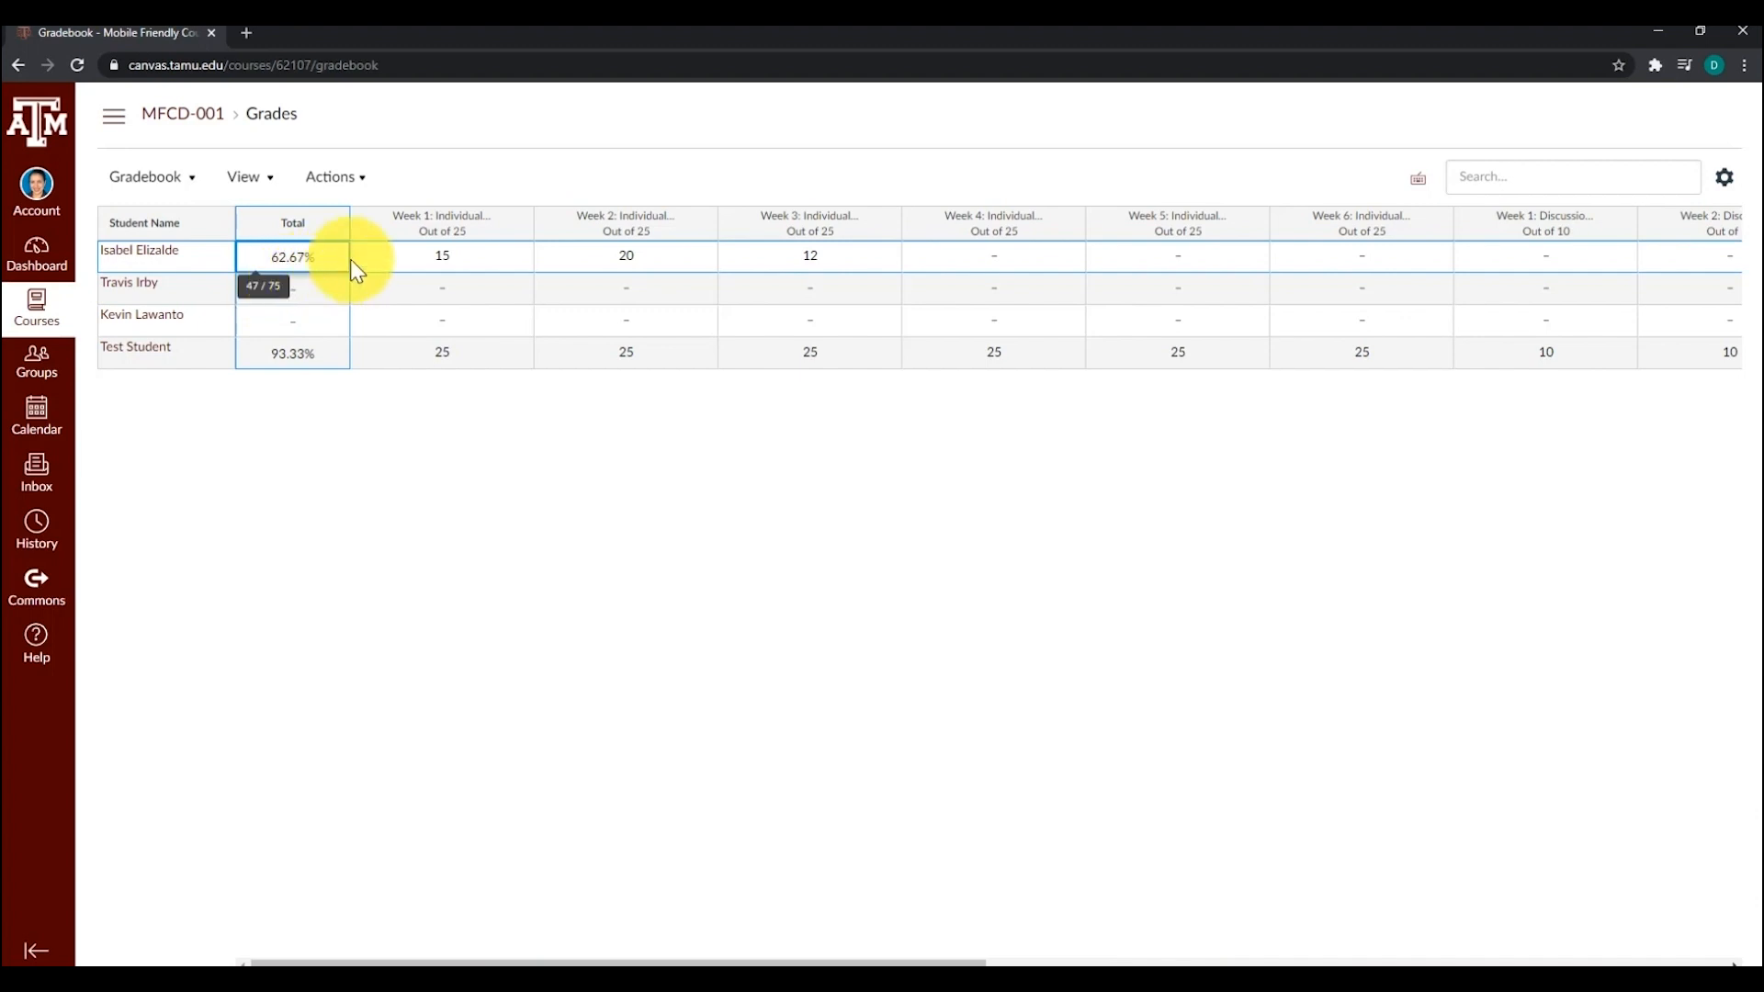
pyautogui.click(443, 261)
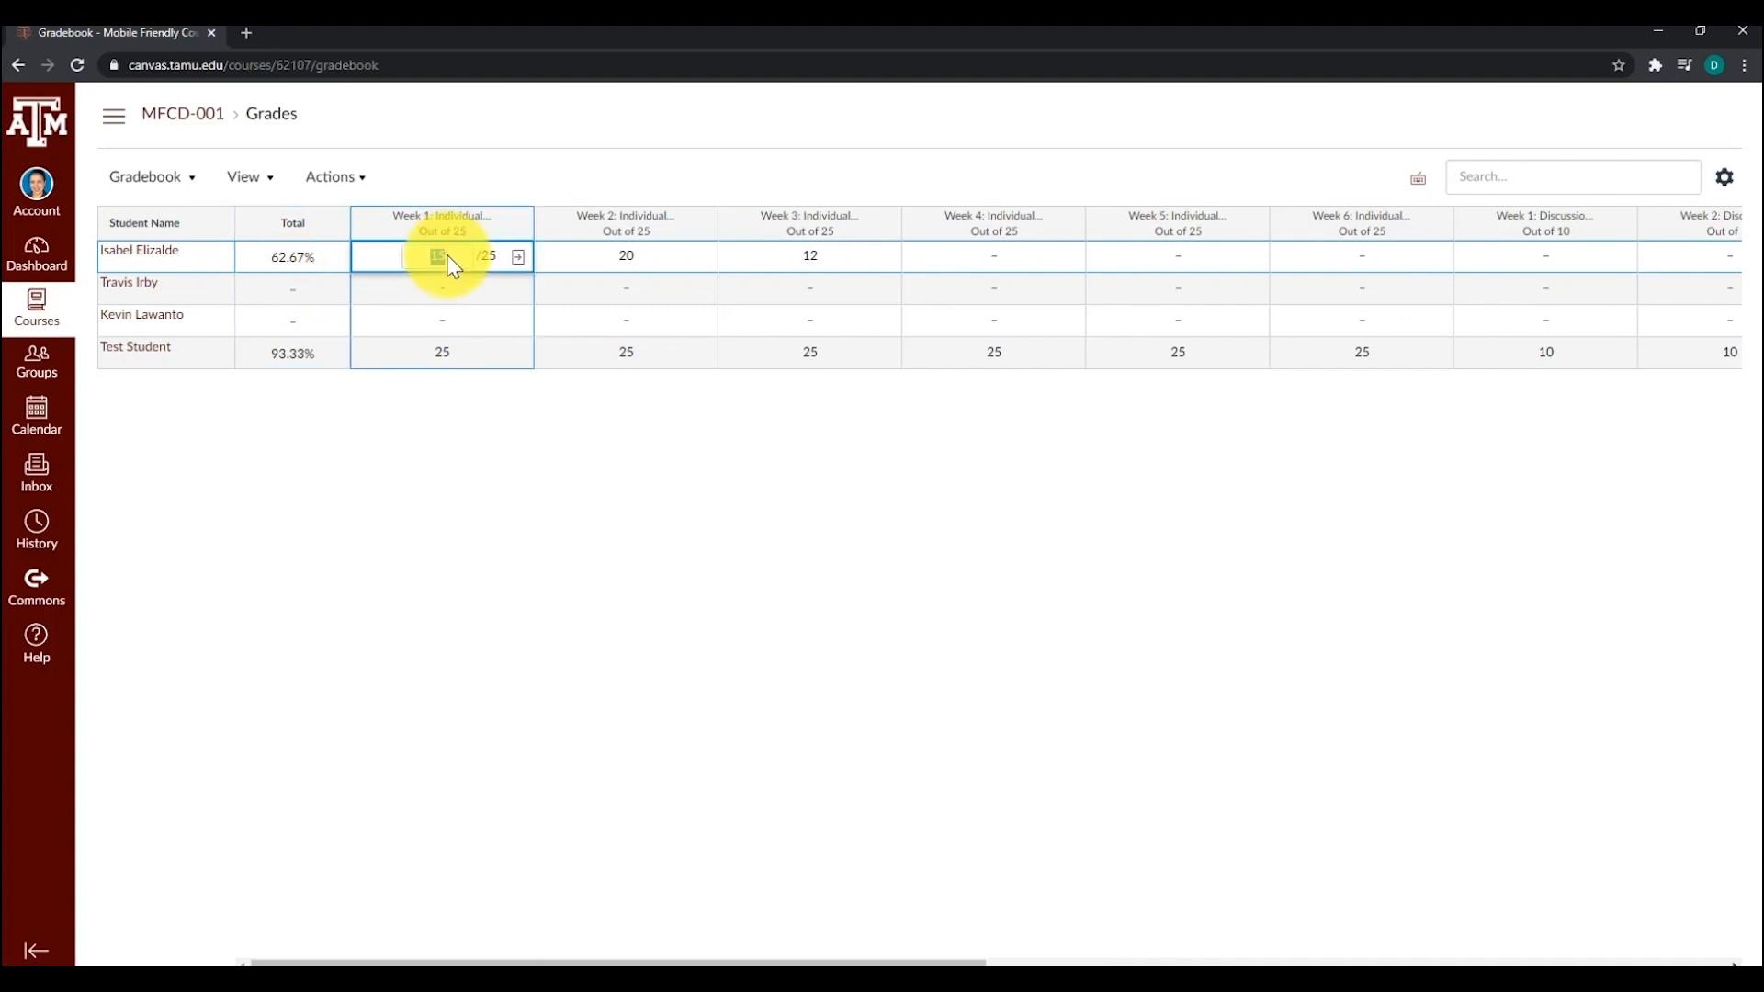
pyautogui.click(626, 257)
pyautogui.click(814, 257)
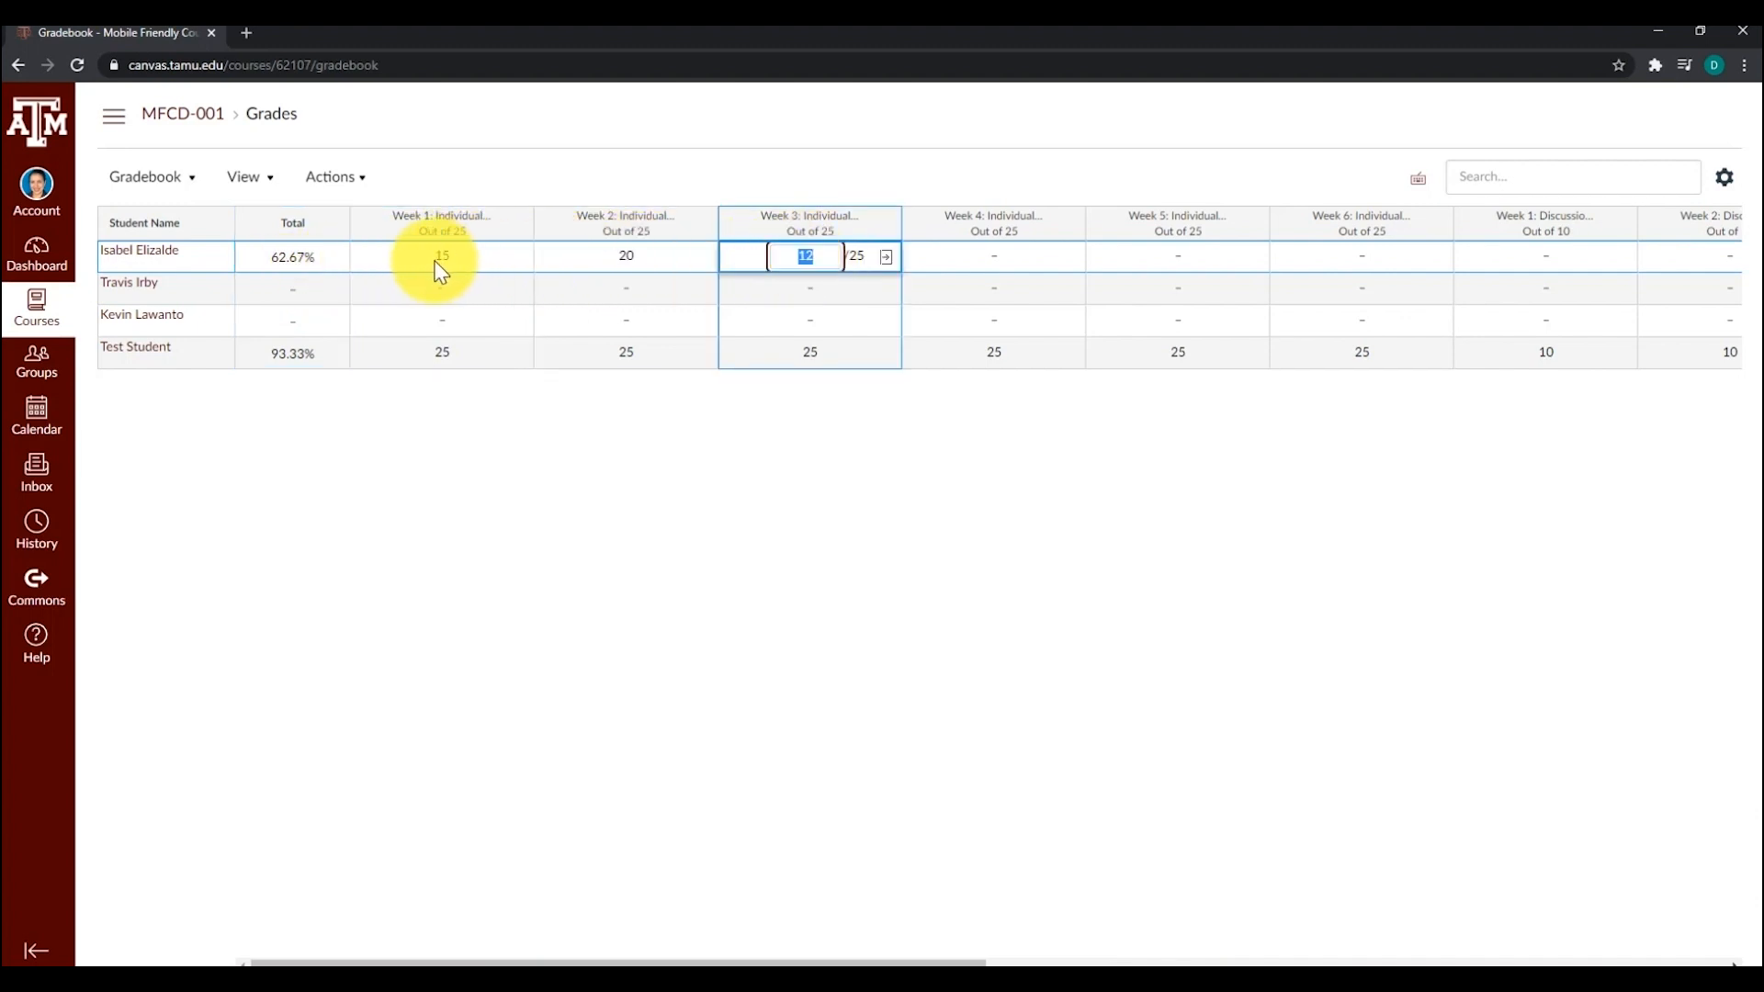
pyautogui.click(290, 266)
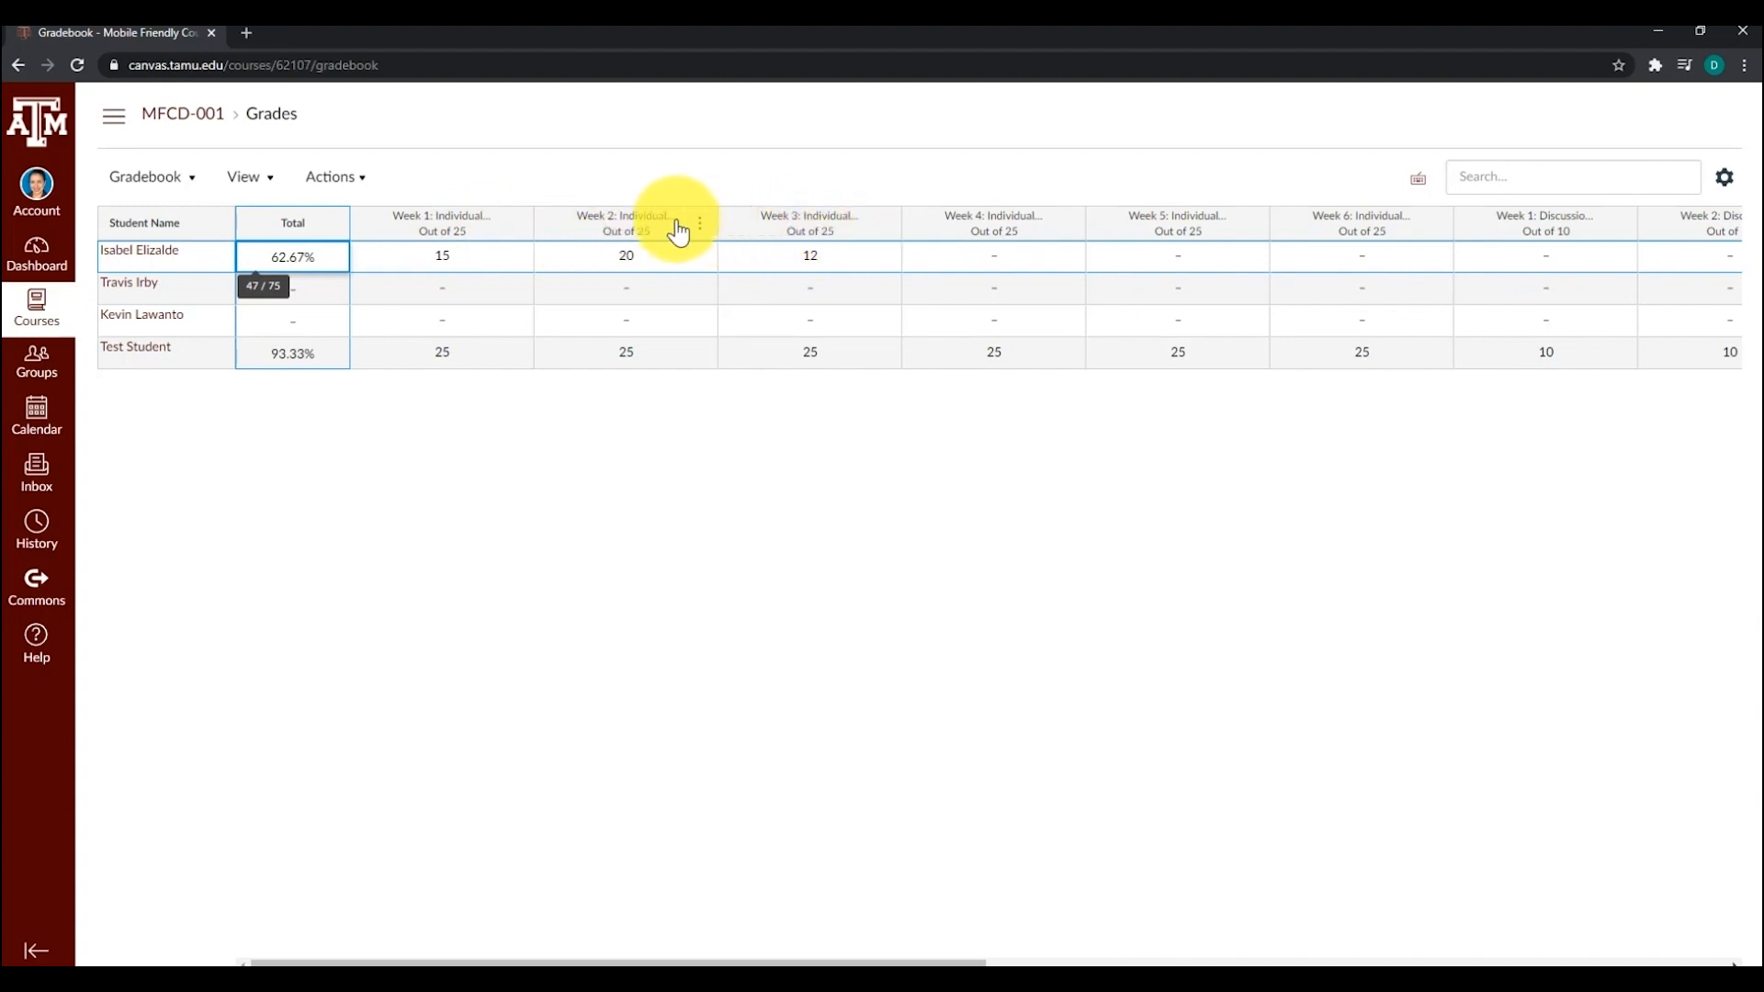
pyautogui.click(292, 356)
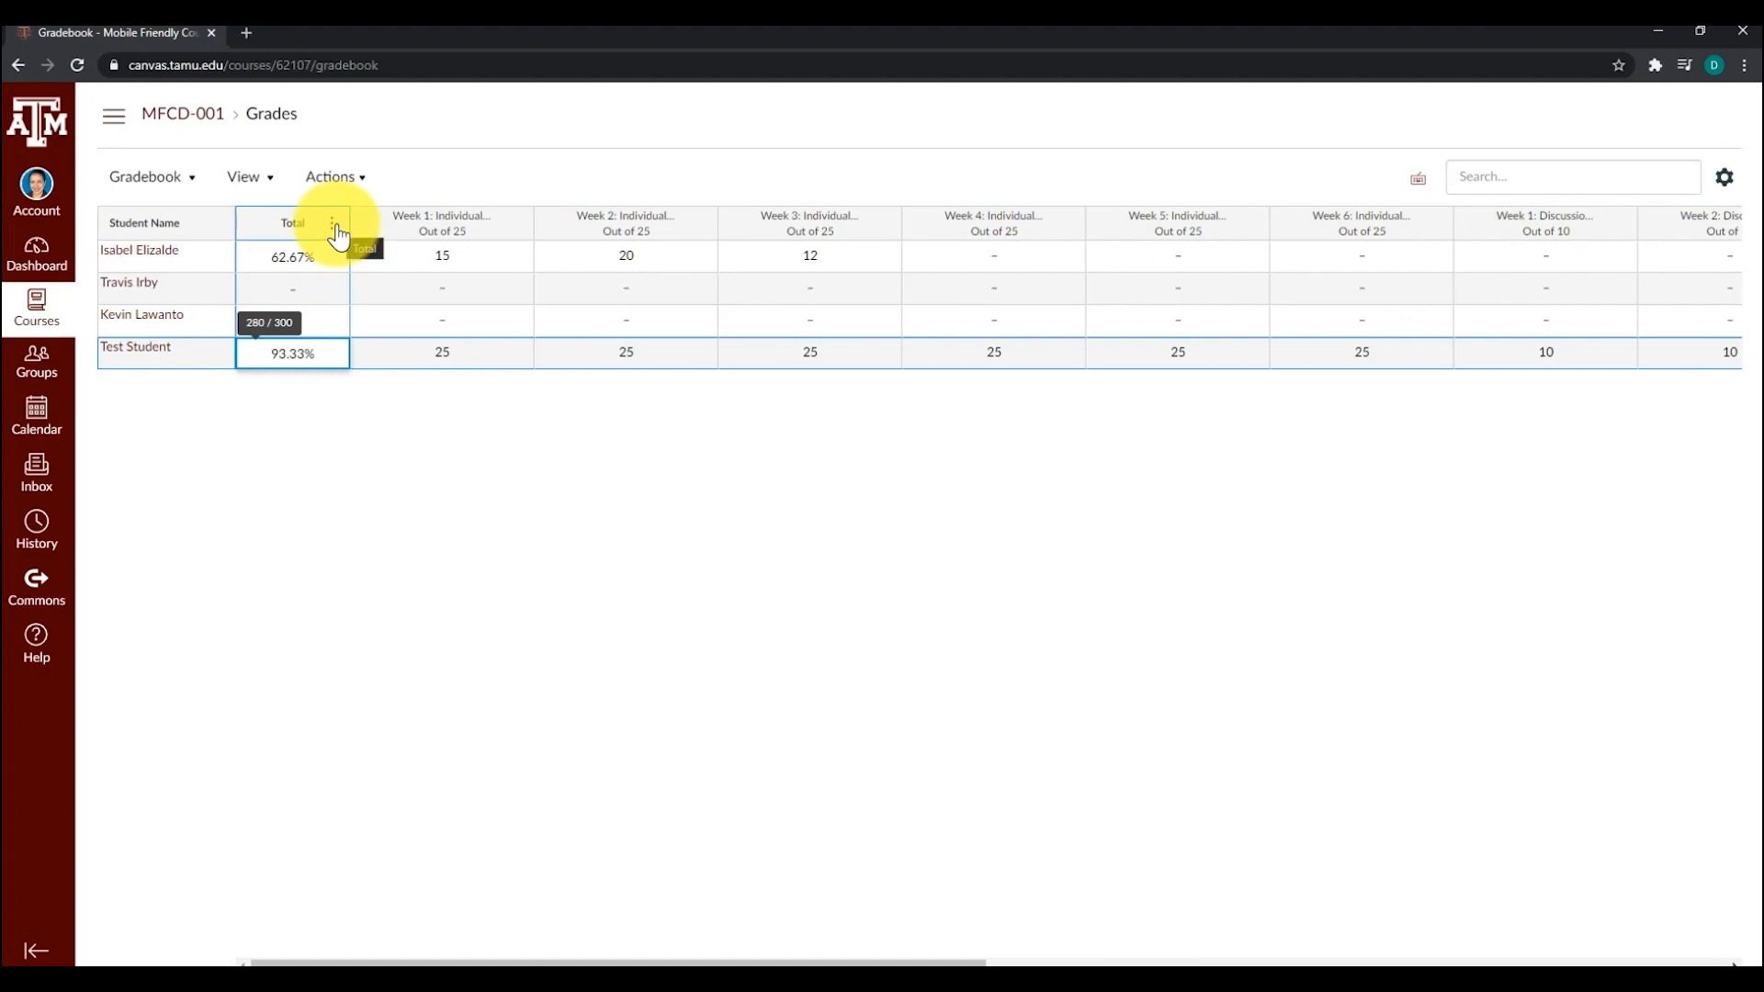
# - Display the gradebook's Total column as points and accept that students also see their final grade that way
pyautogui.click(337, 228)
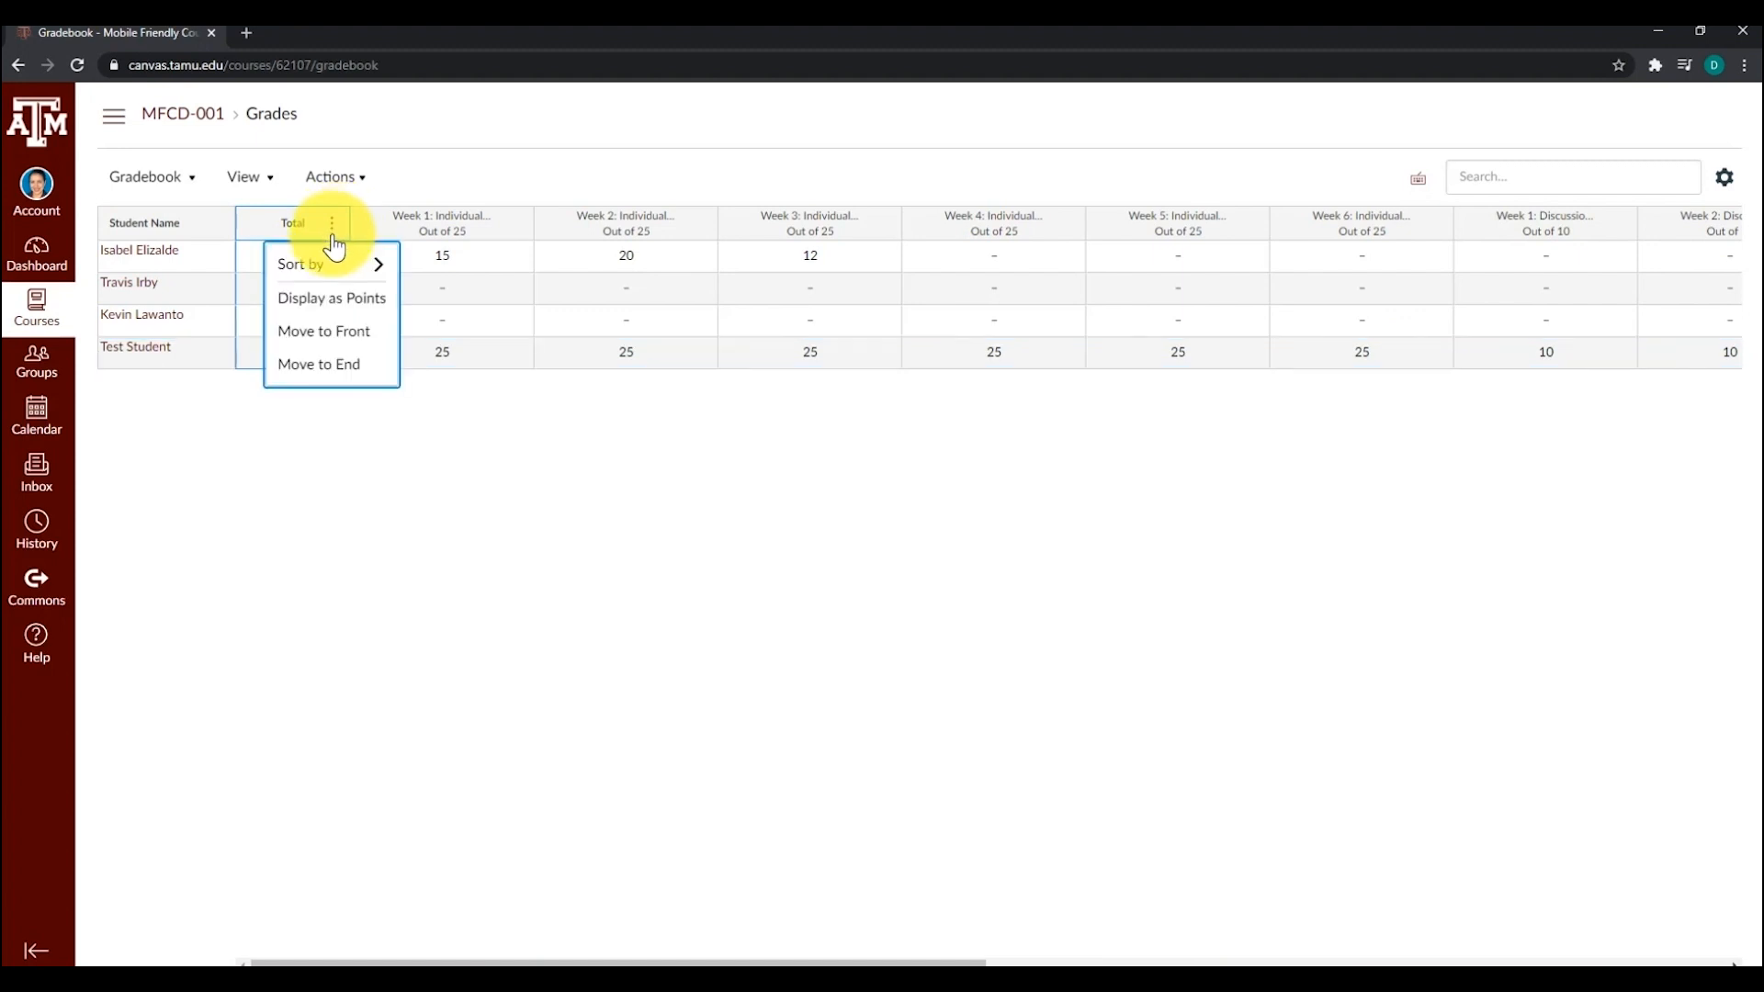
pyautogui.click(333, 298)
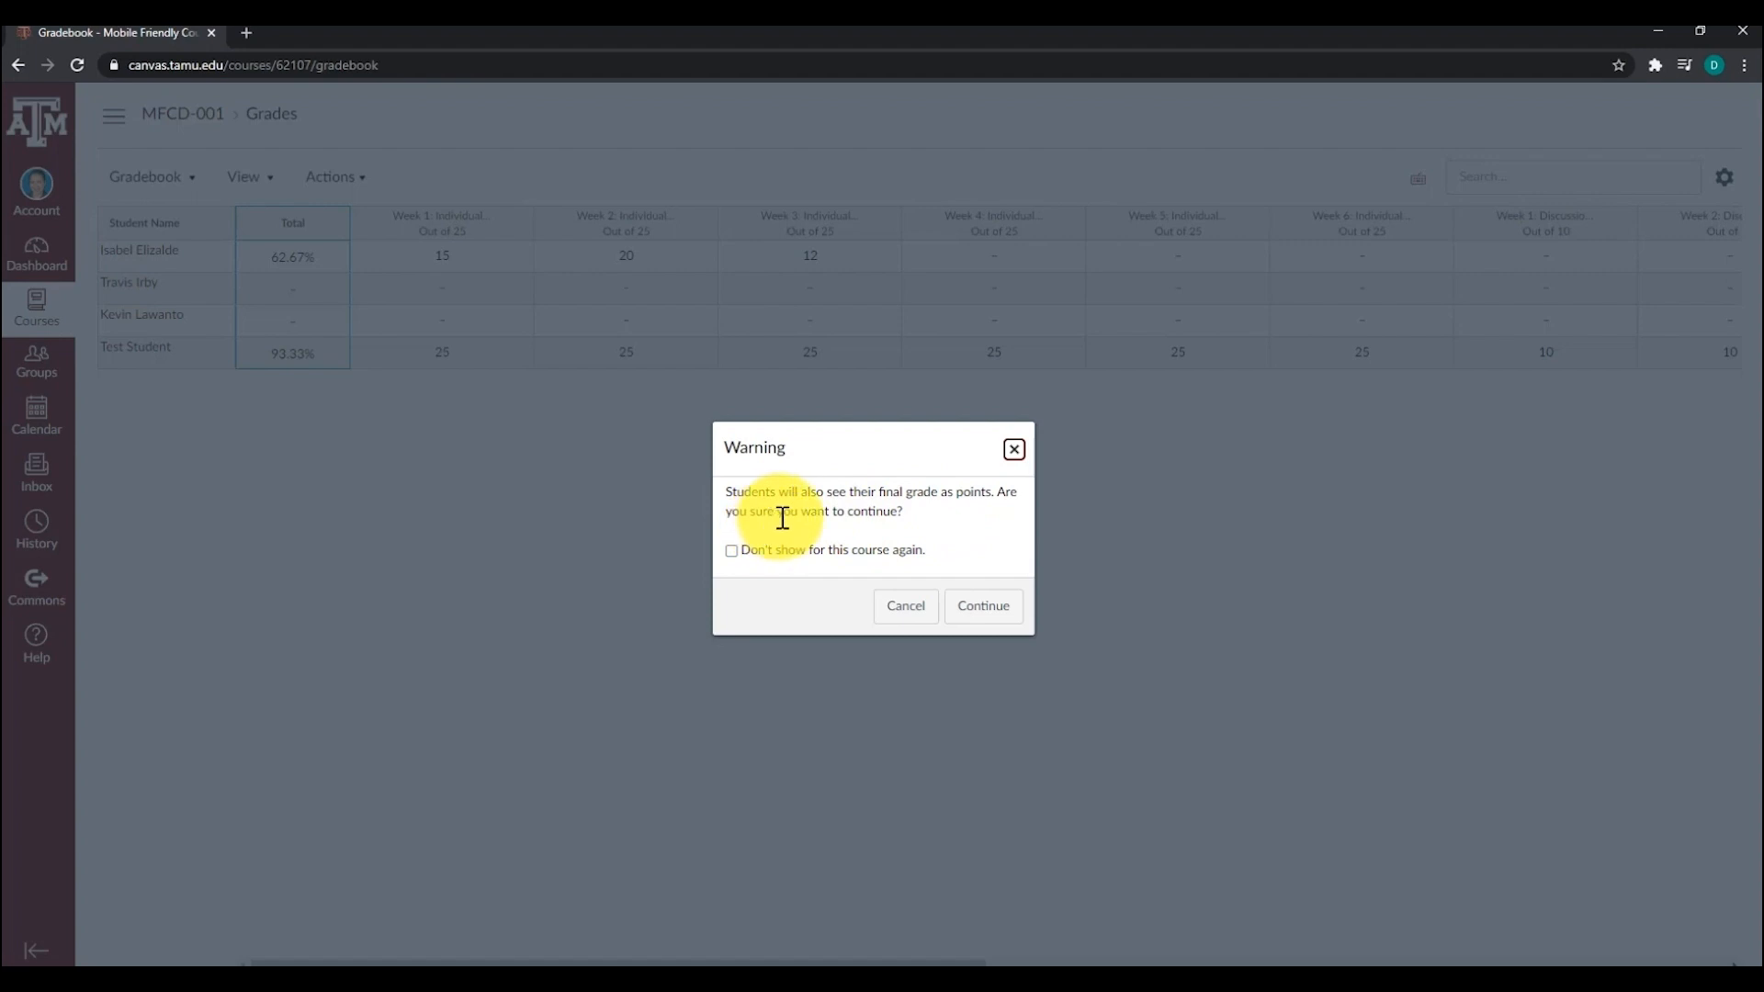
pyautogui.click(981, 608)
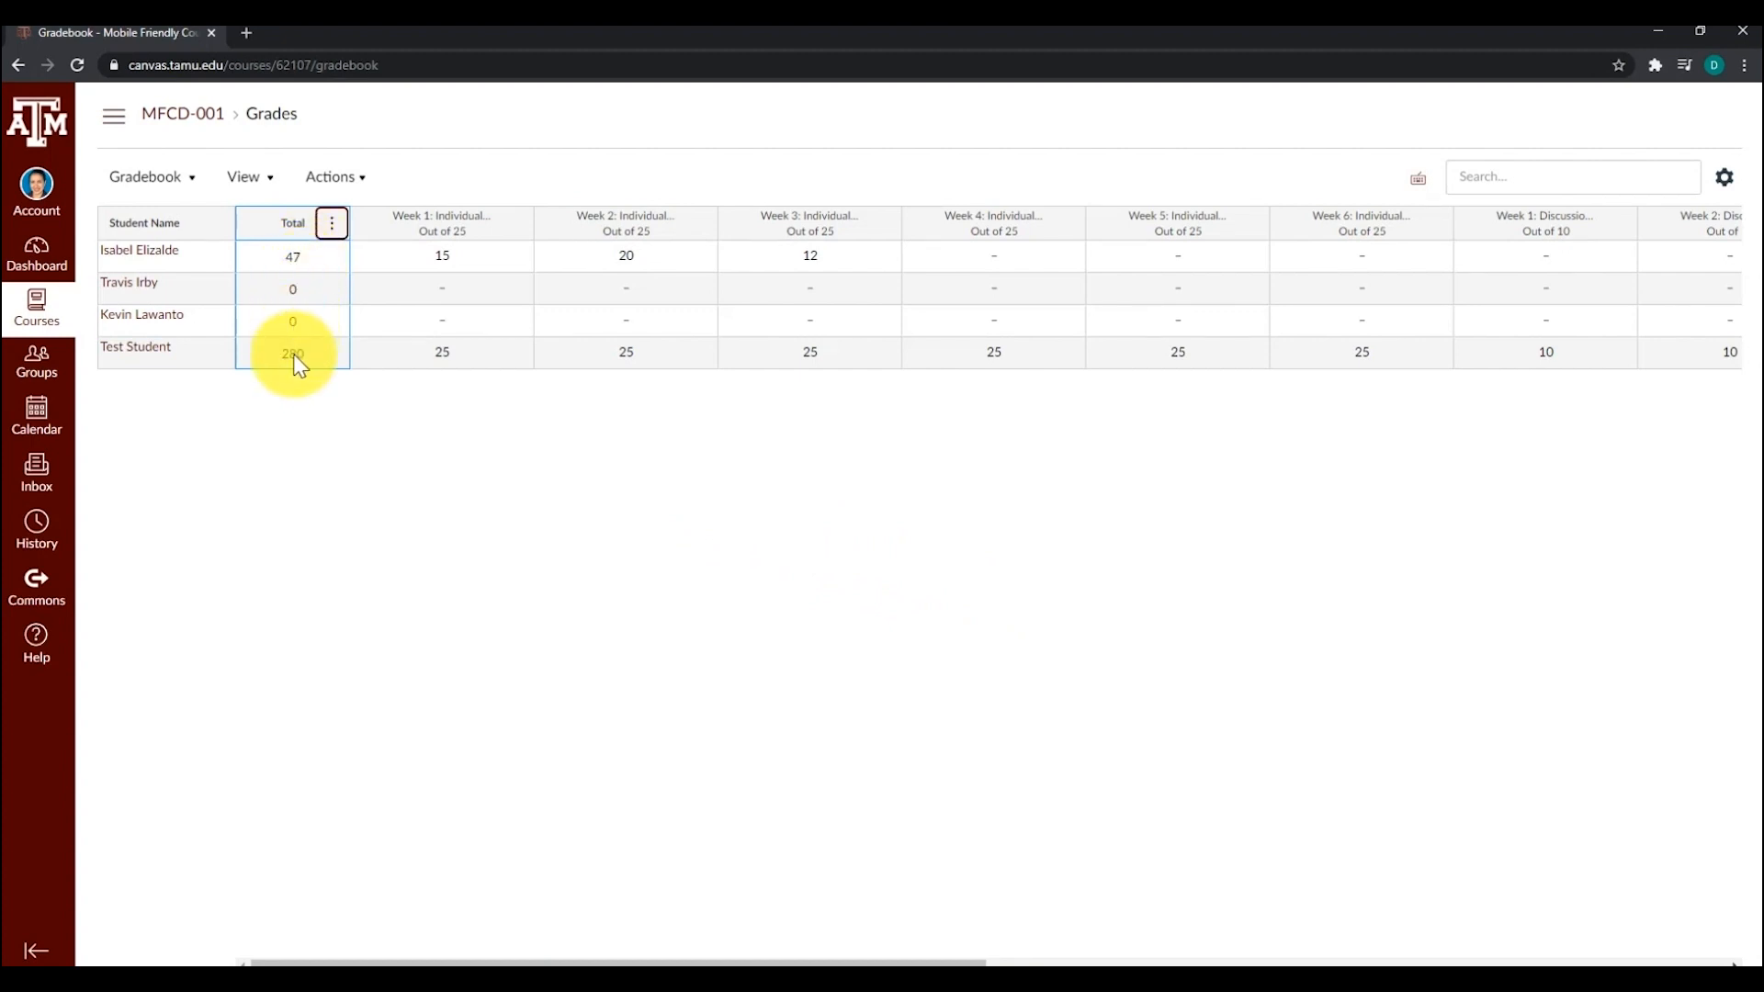
# - Check the percentage equivalents of all four students' point totals in the gradebook
pyautogui.click(300, 262)
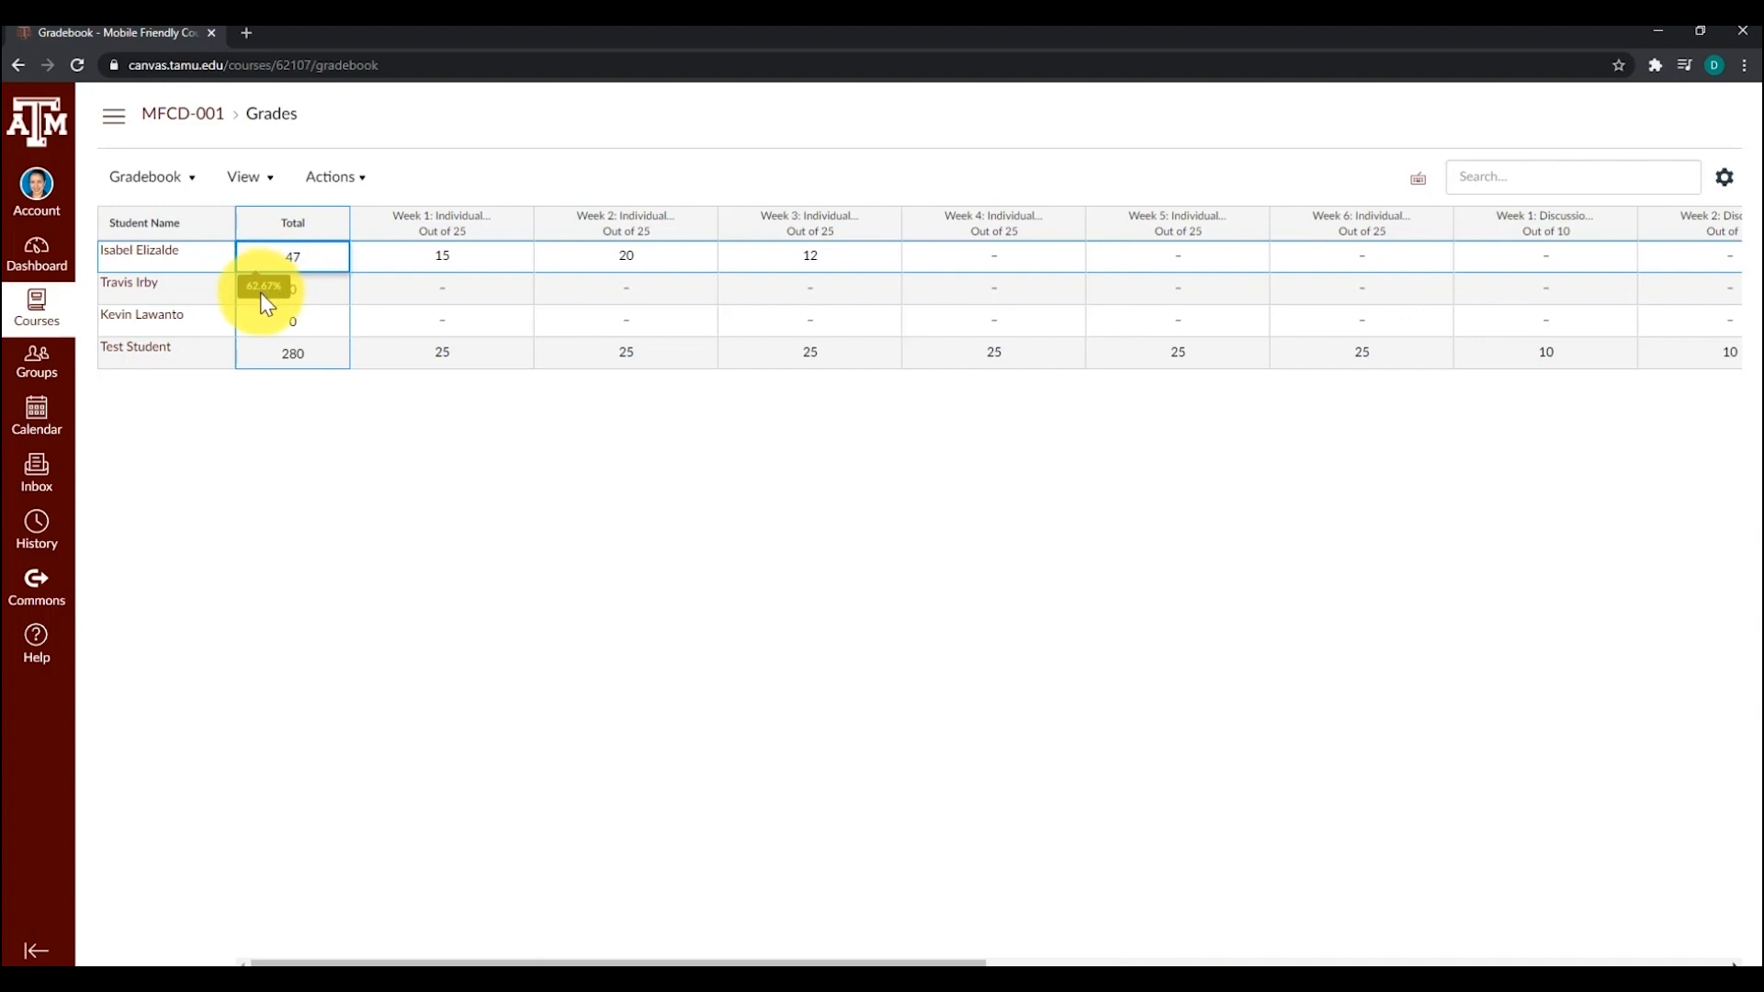
pyautogui.click(284, 362)
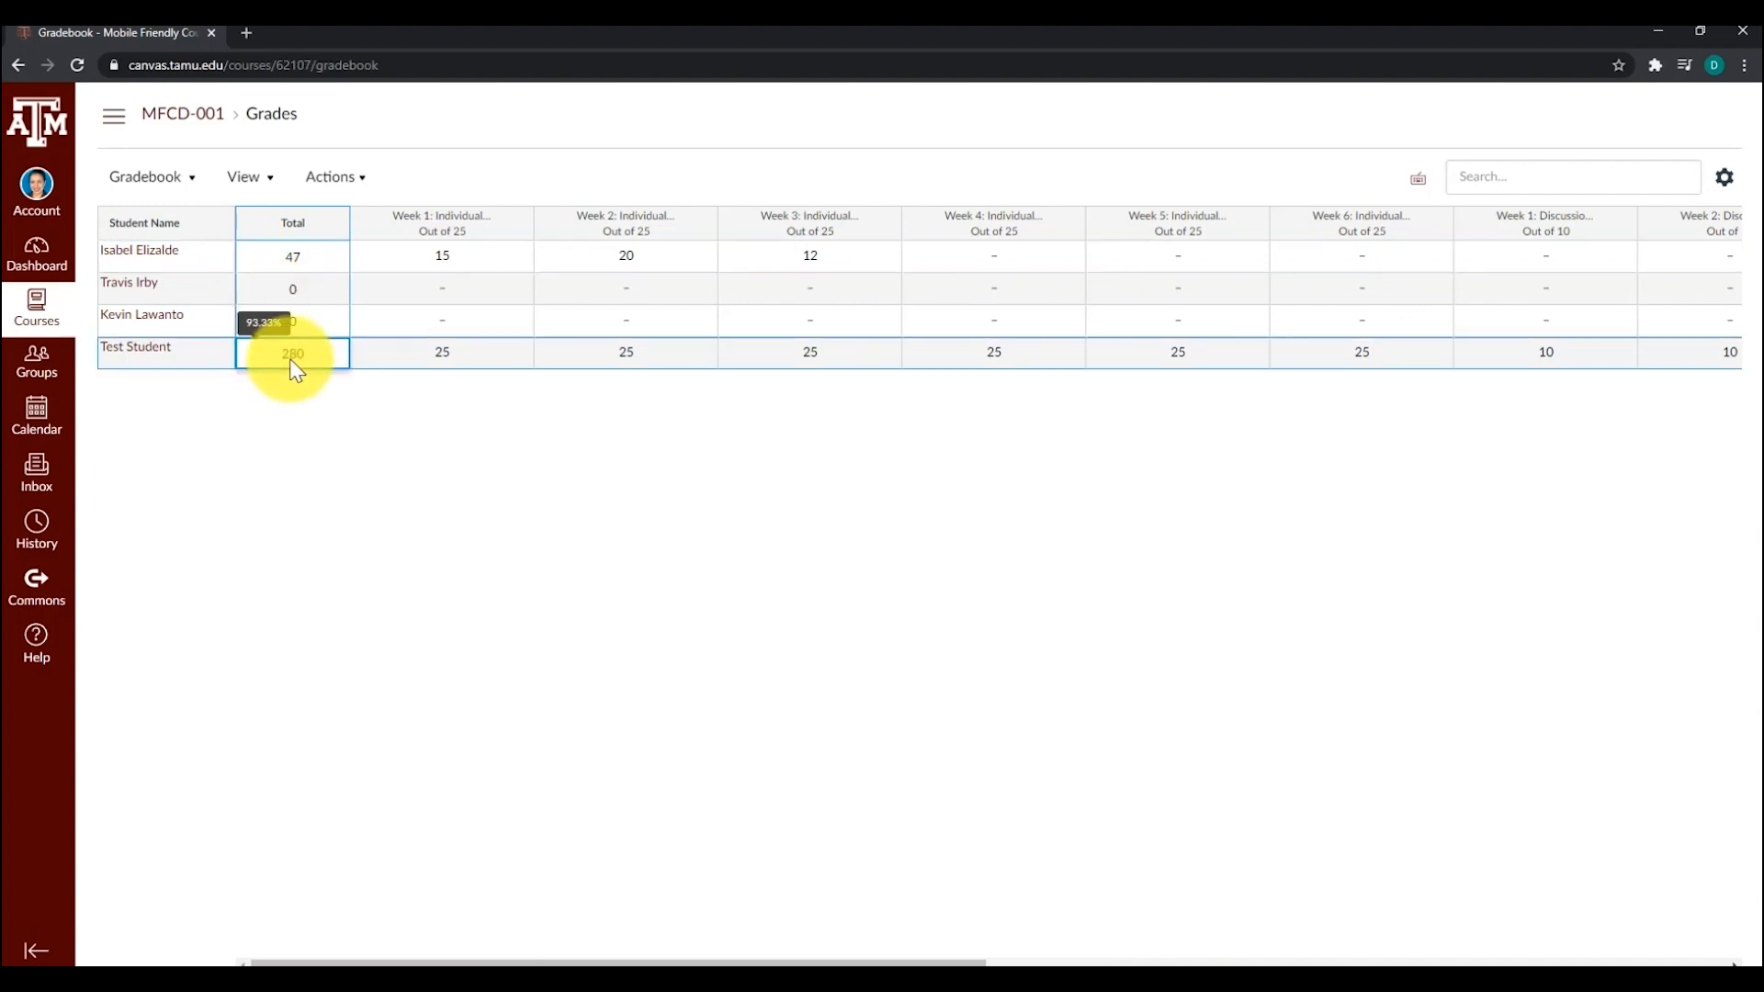
pyautogui.click(306, 302)
pyautogui.click(289, 323)
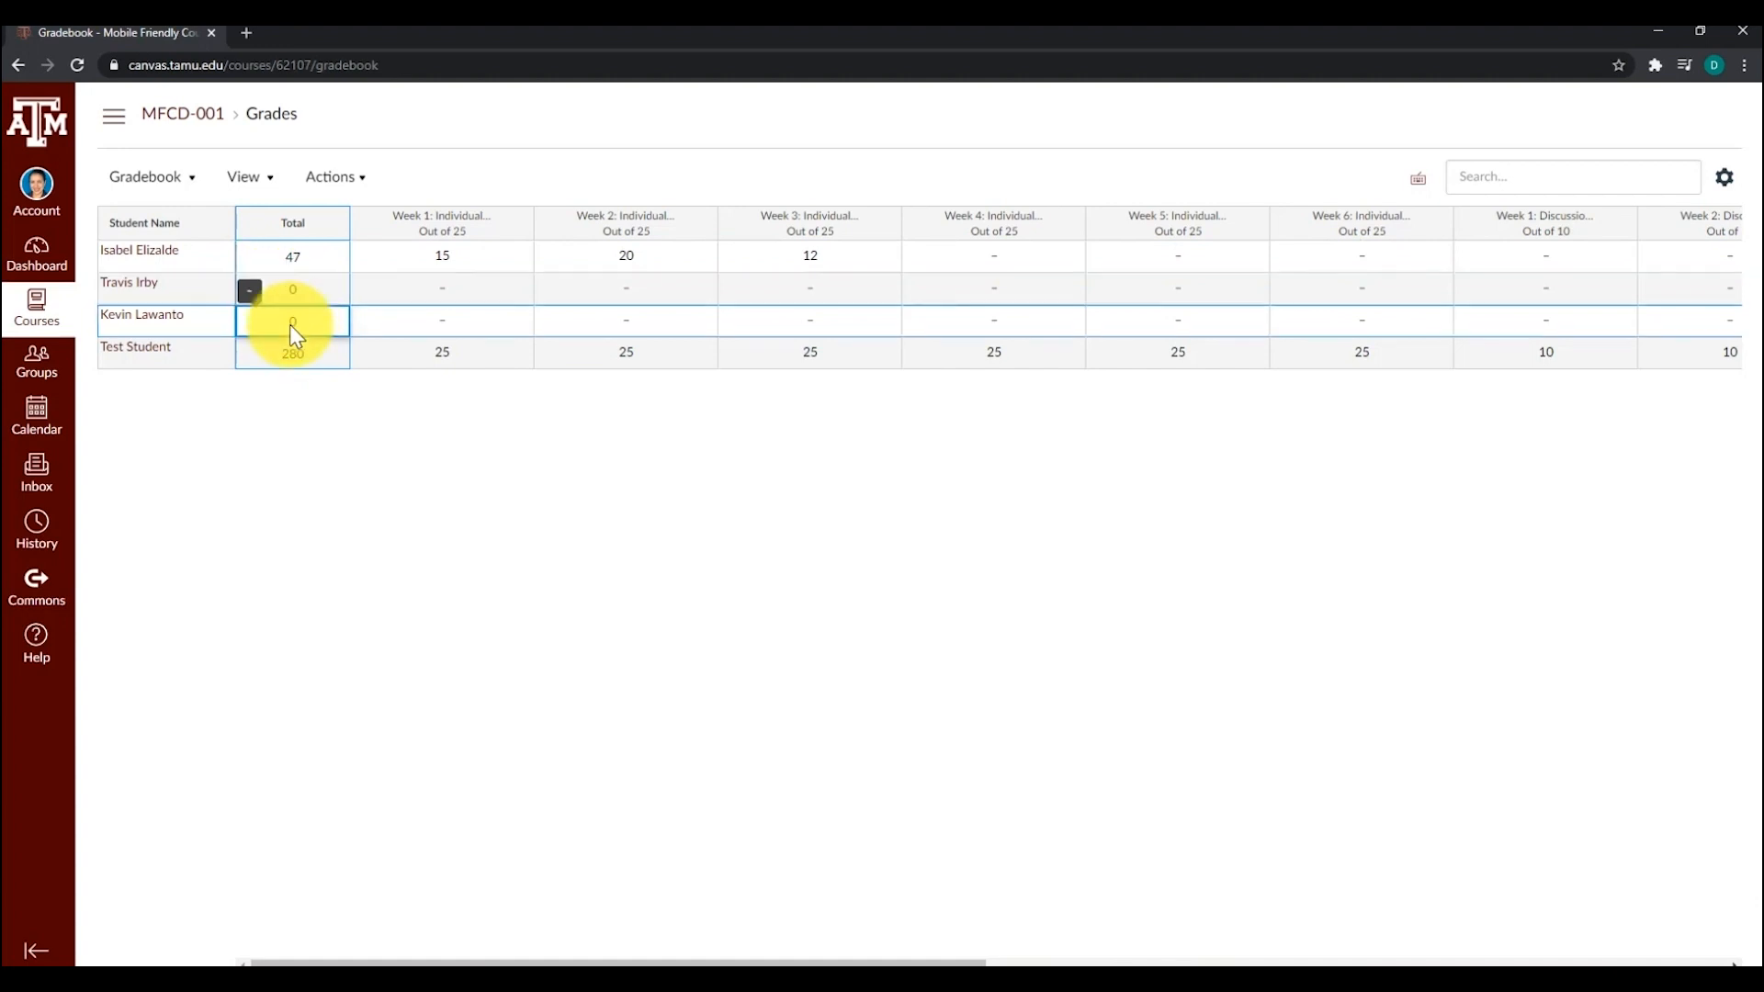
pyautogui.click(294, 296)
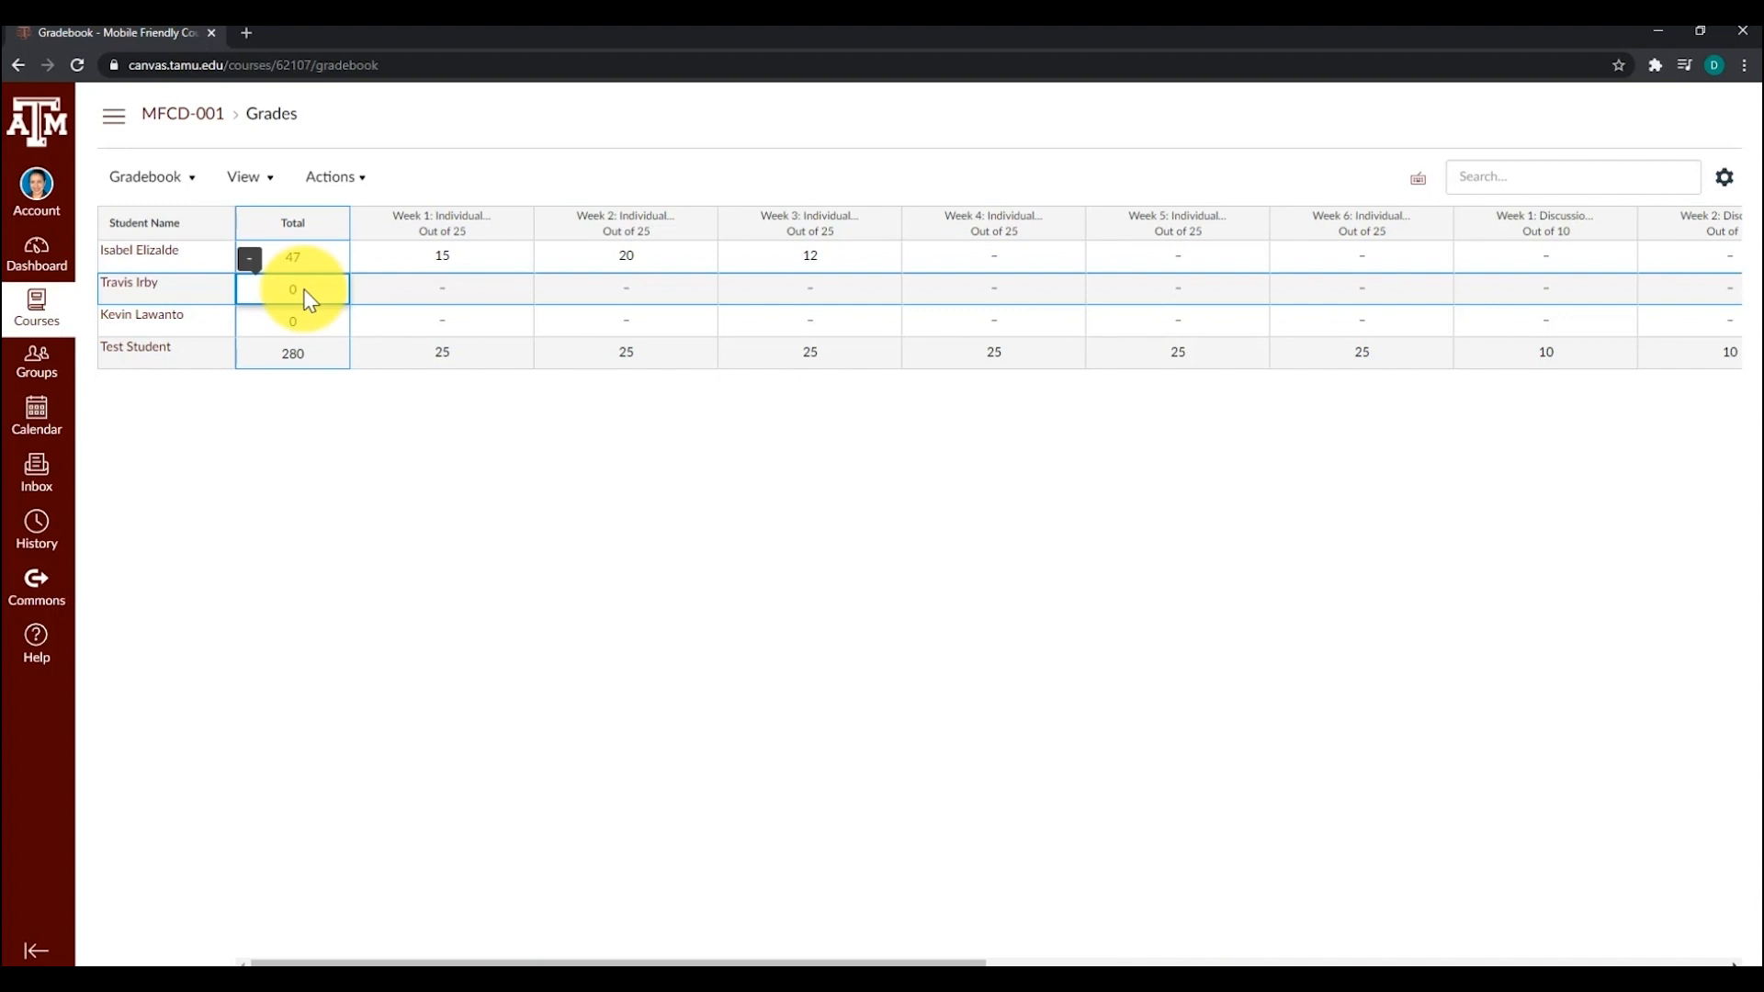
# - Enable the course grading scheme in the course settings and open the default scheme's grade ranges
pyautogui.click(113, 123)
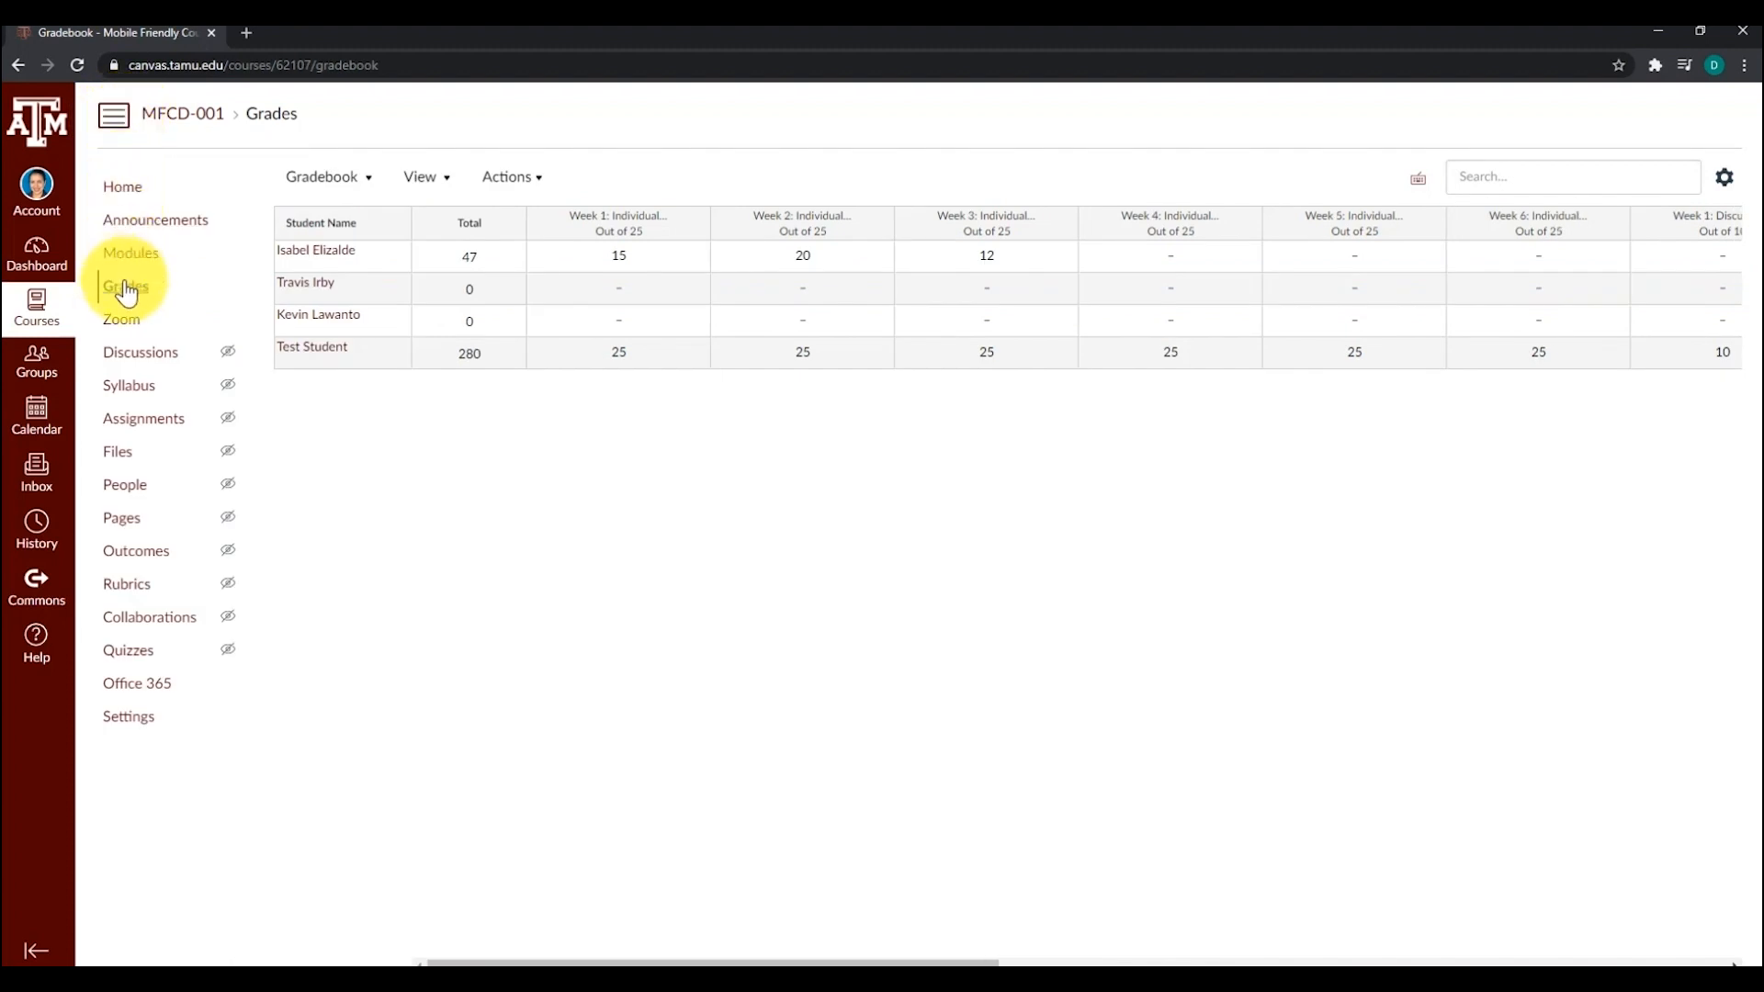
pyautogui.click(126, 726)
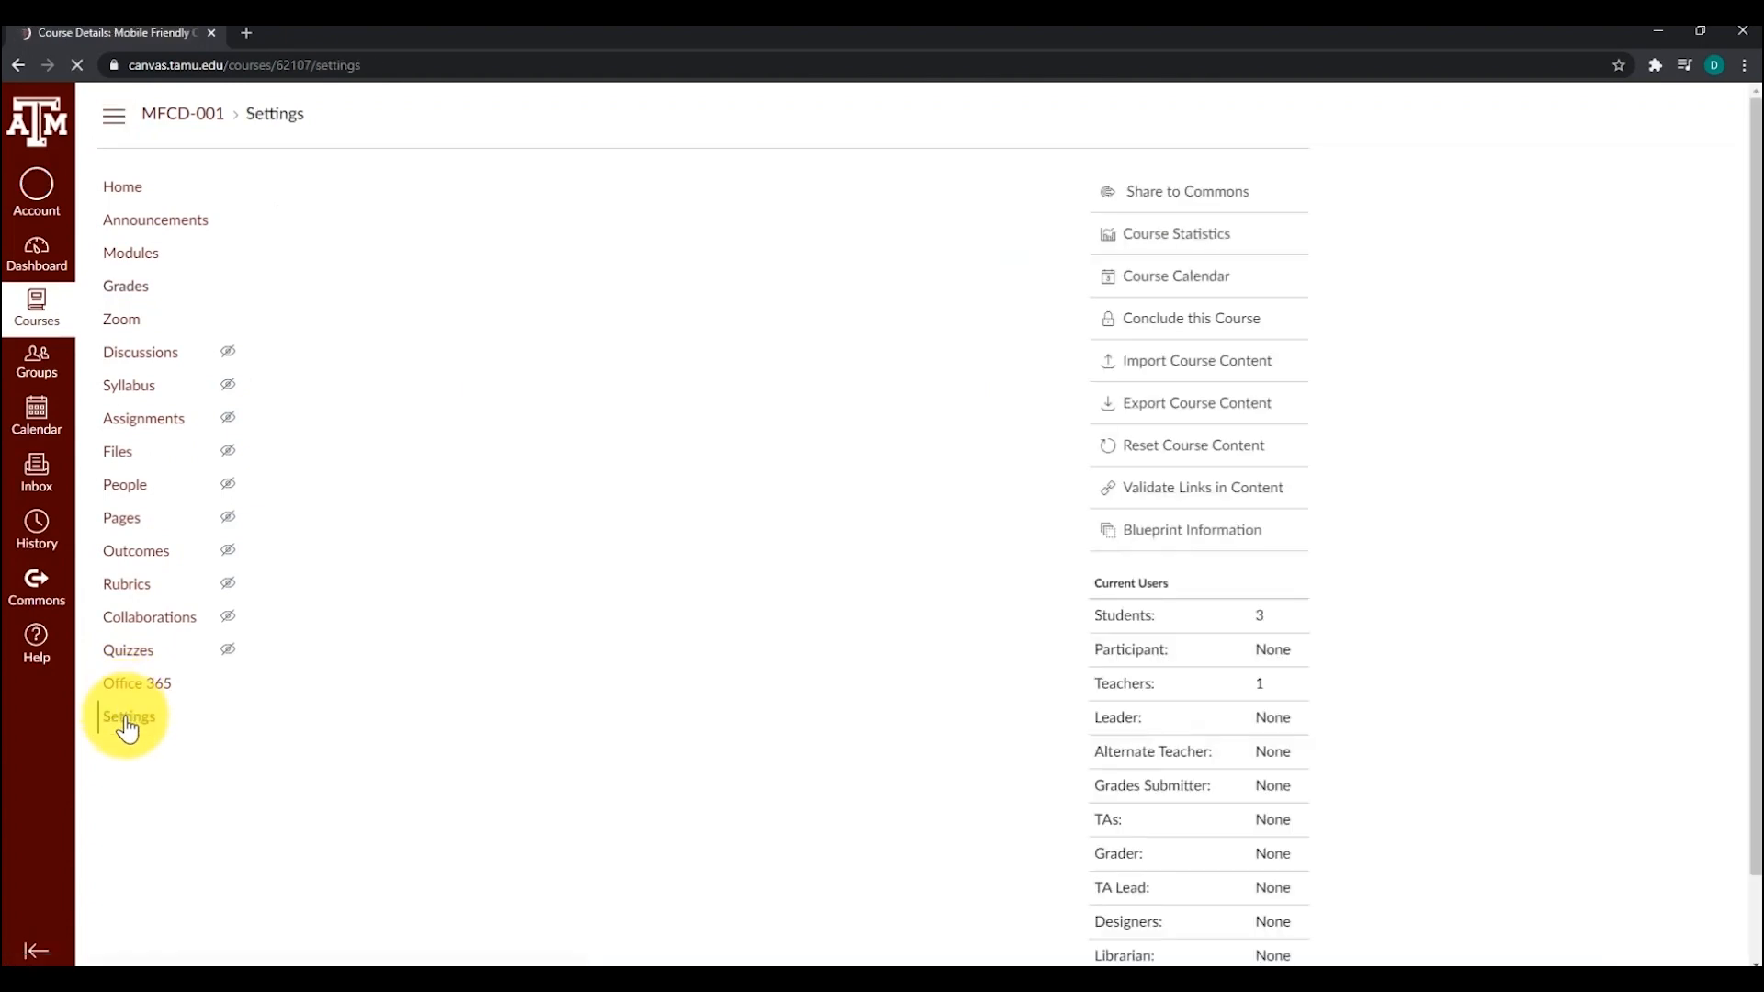
pyautogui.scroll(-1, 696, 669)
pyautogui.scroll(-4, 697, 669)
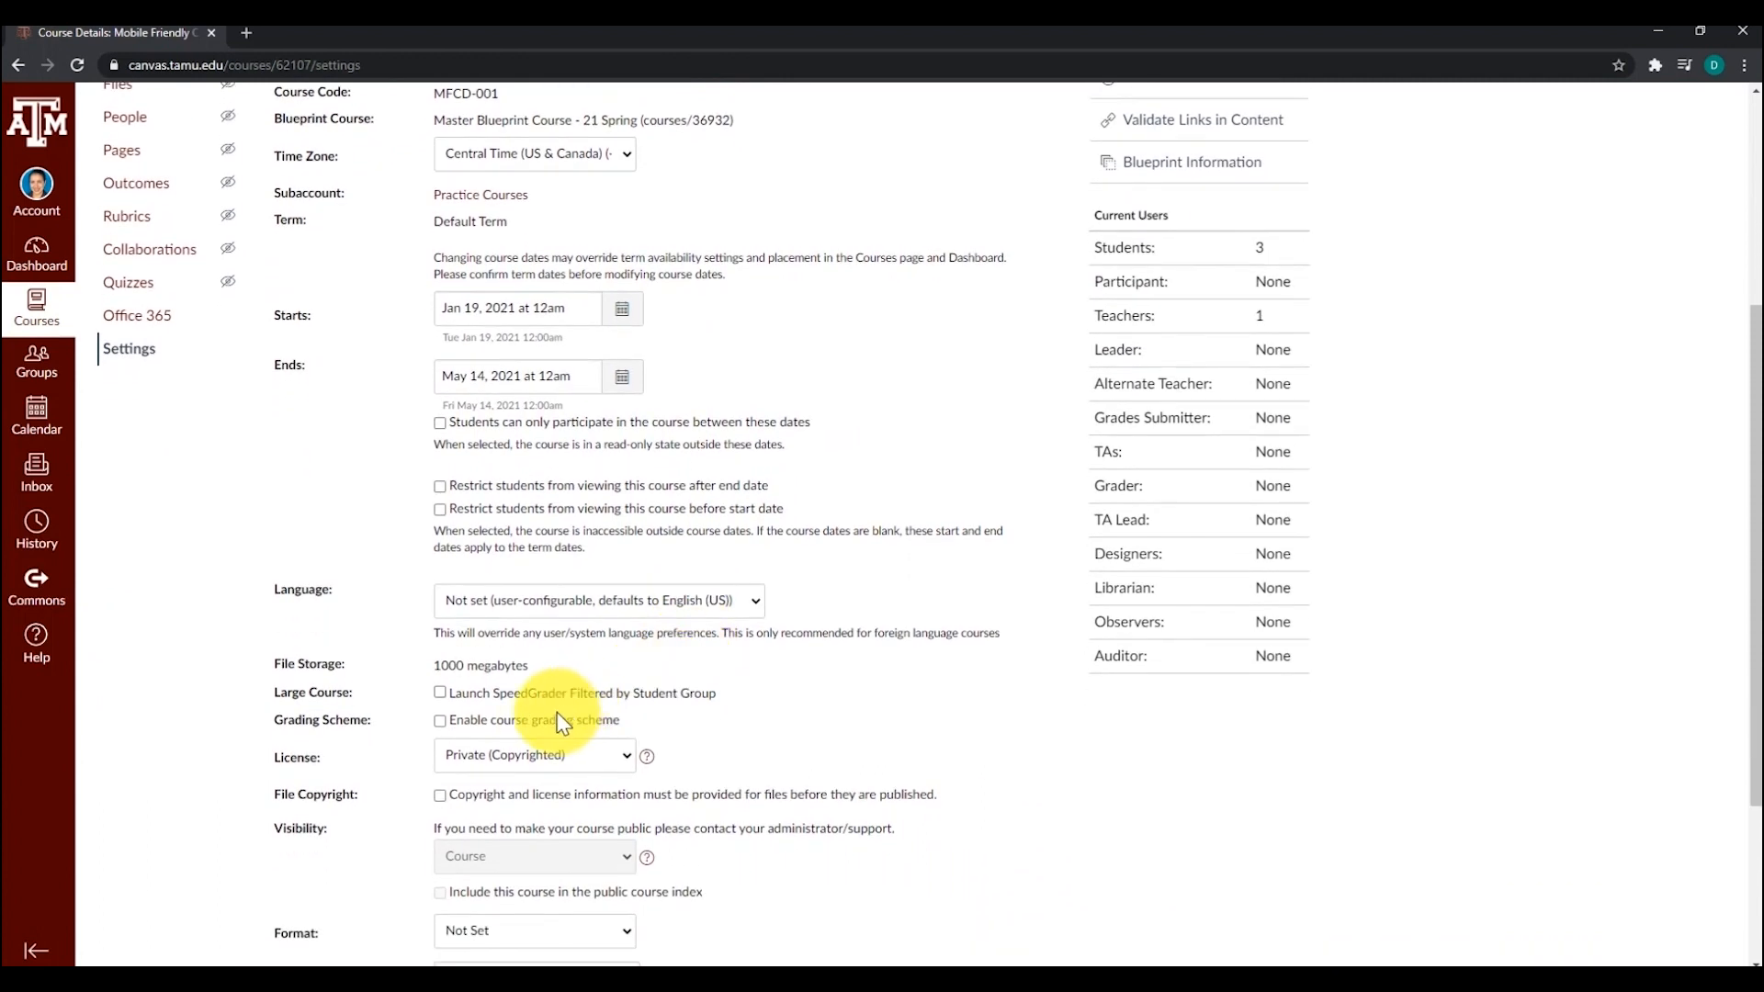
pyautogui.click(439, 721)
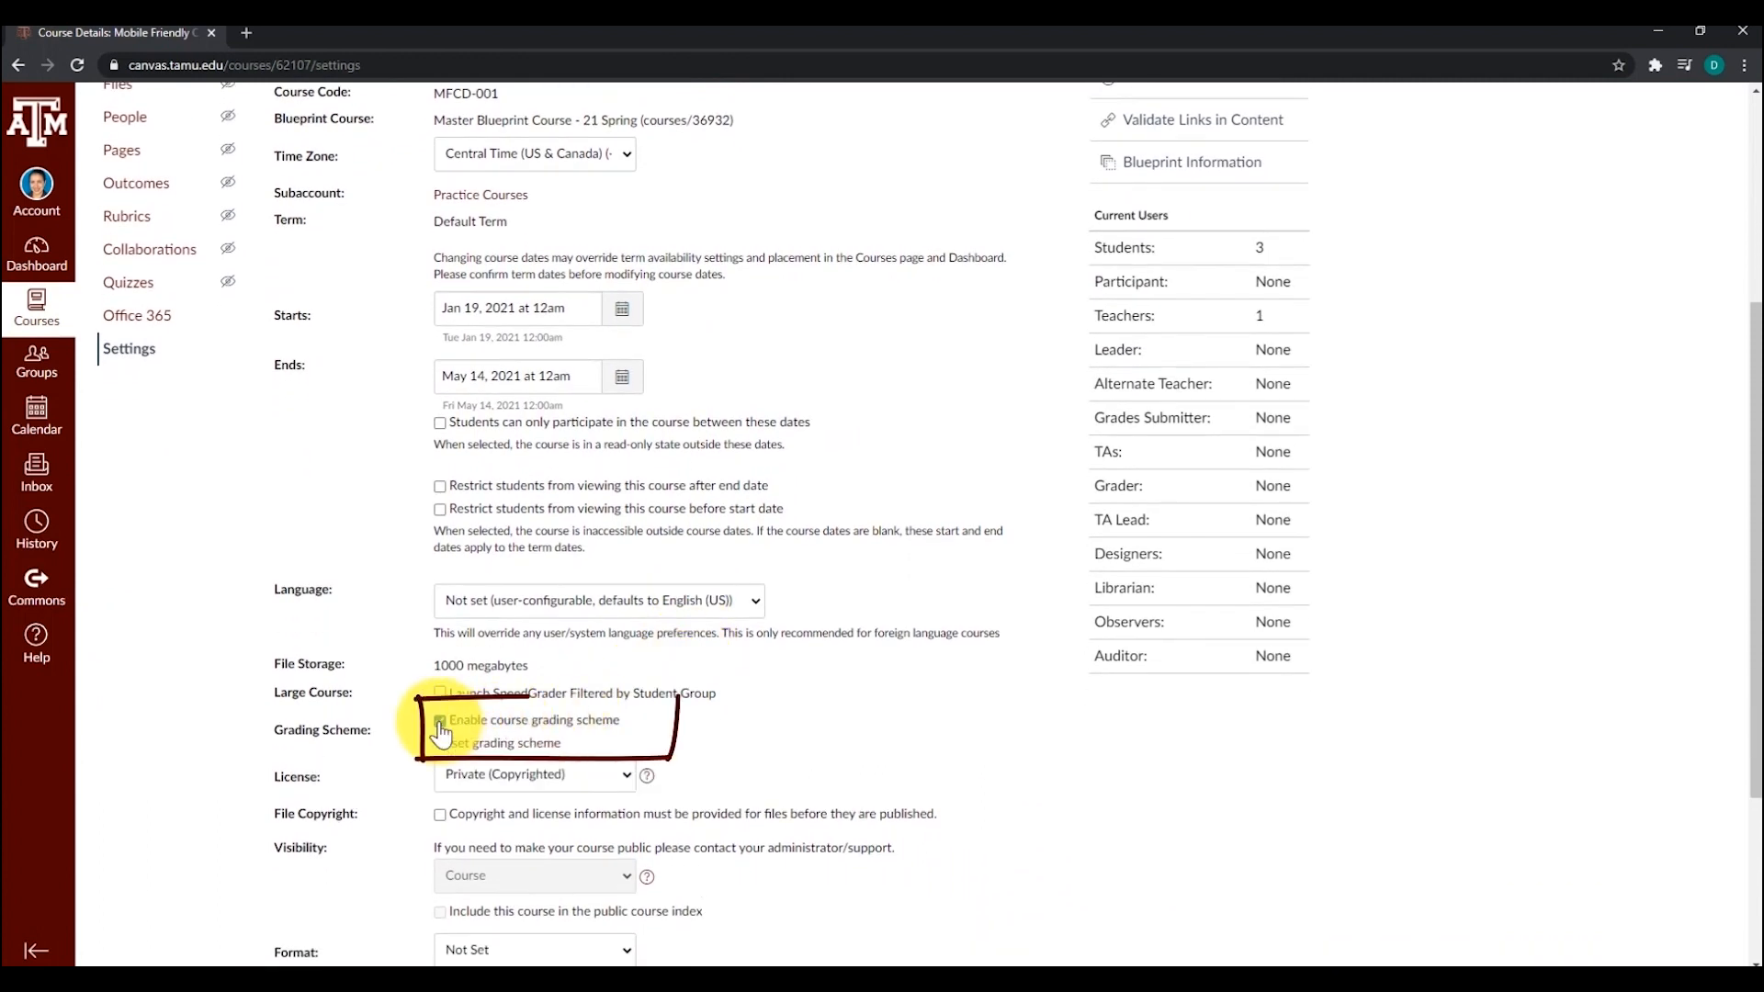
pyautogui.click(502, 744)
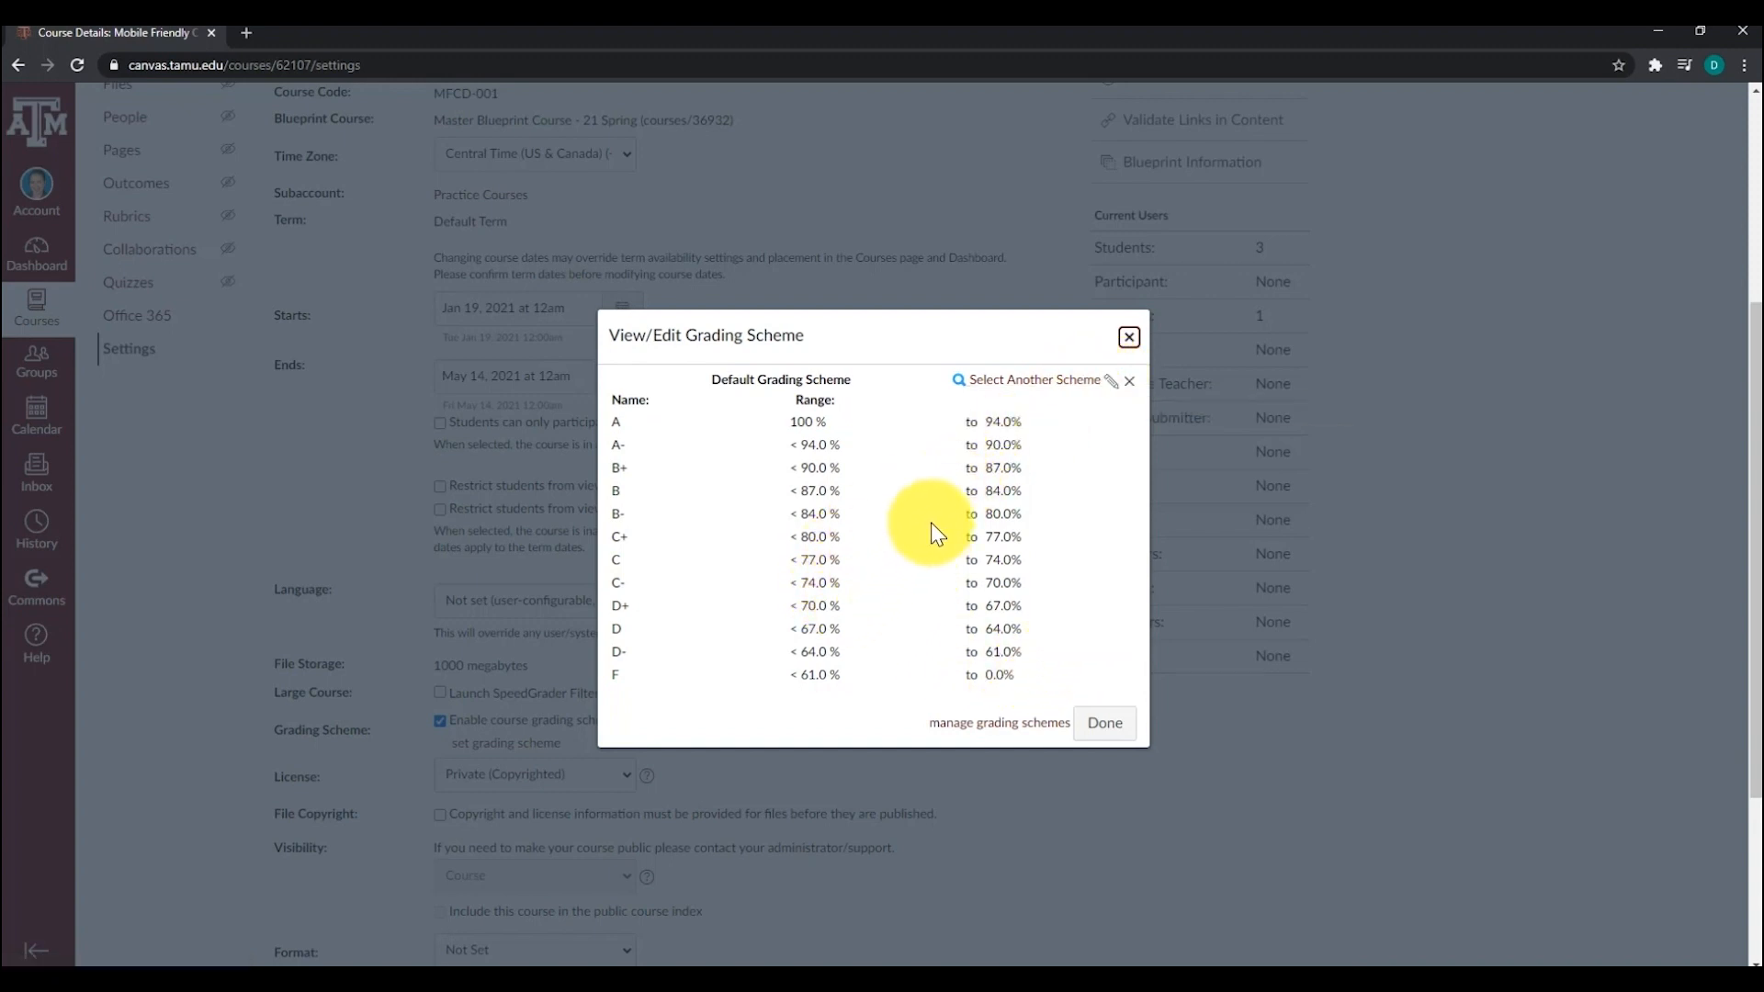
# - Browse the other available grading schemes, previewing the letter-grade, S/U and Satisfactory/Unsatisfactory ranges
pyautogui.click(1024, 390)
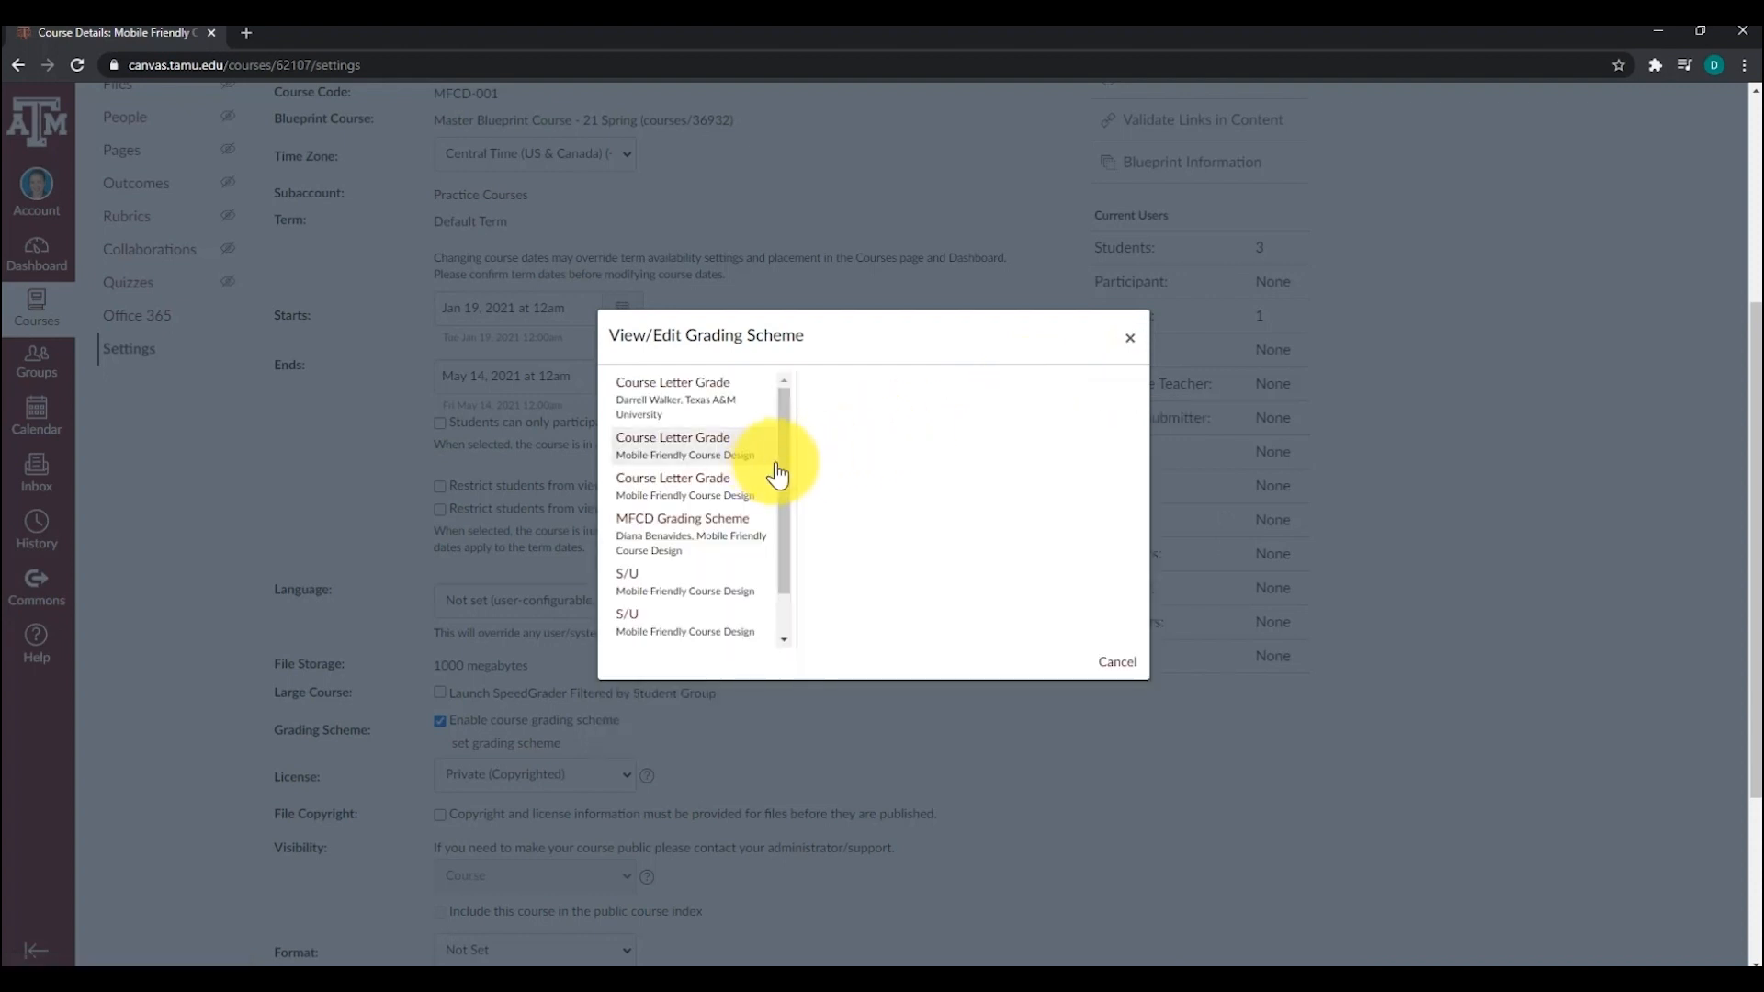
pyautogui.scroll(-1, 782, 473)
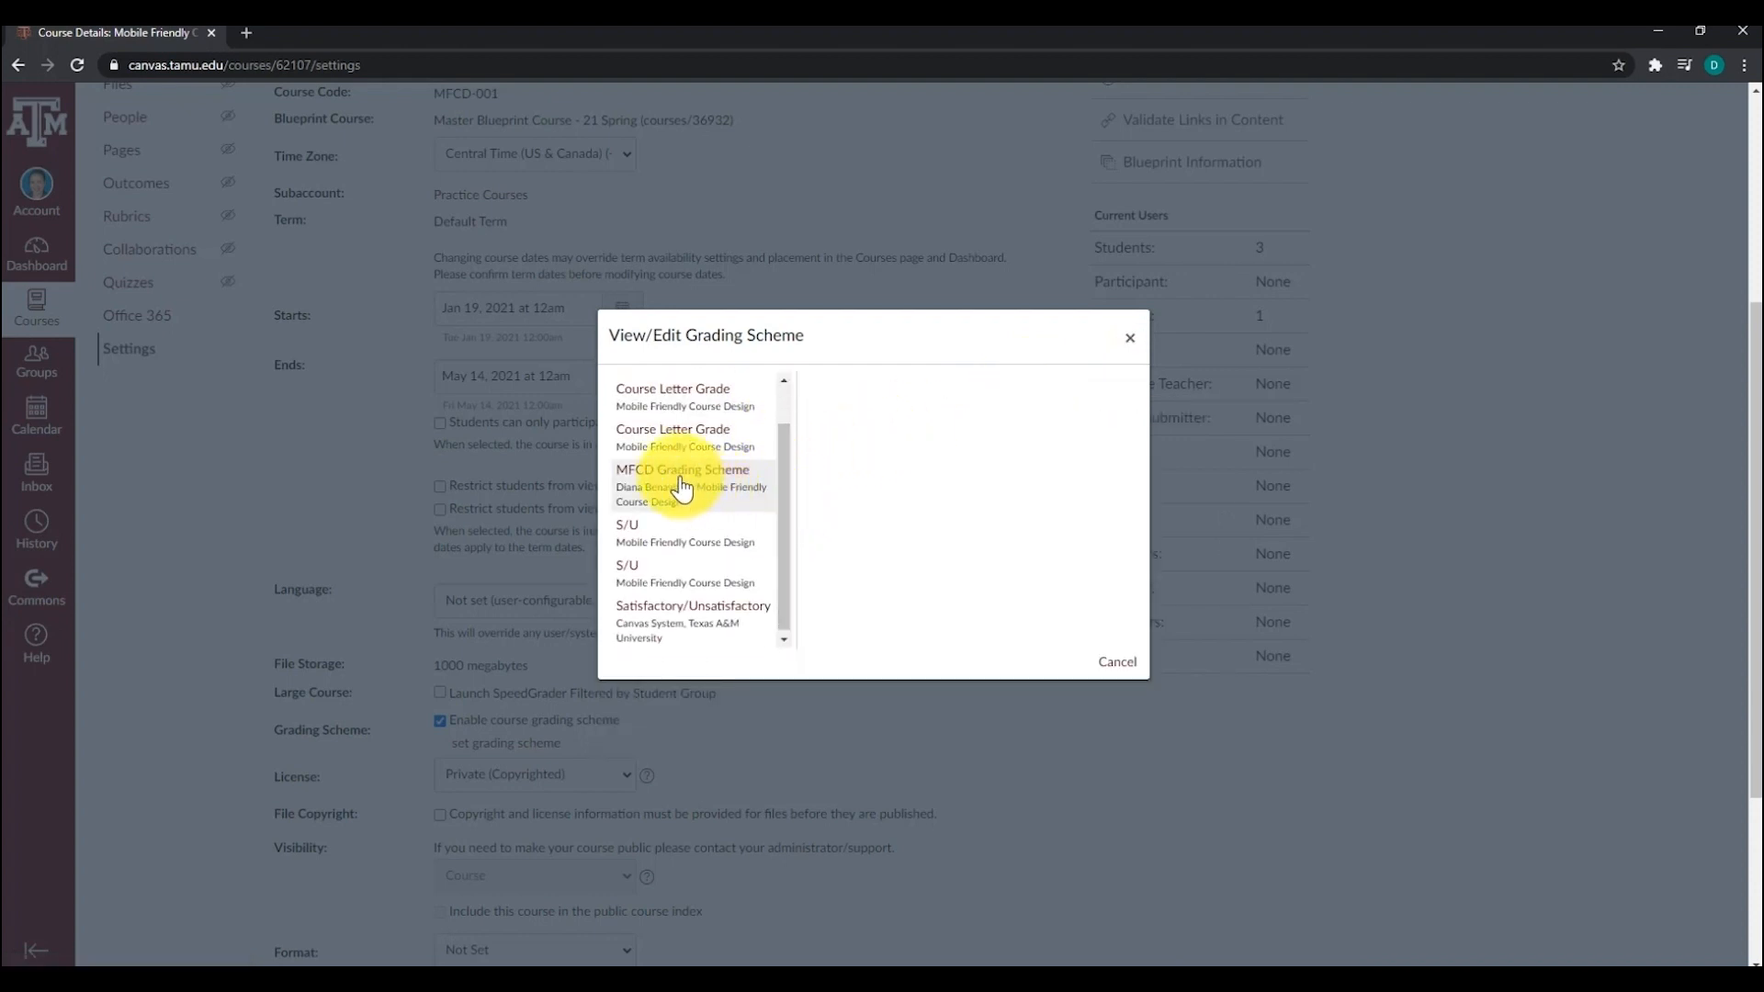
pyautogui.moveTo(786, 503); pyautogui.dragTo(796, 451)
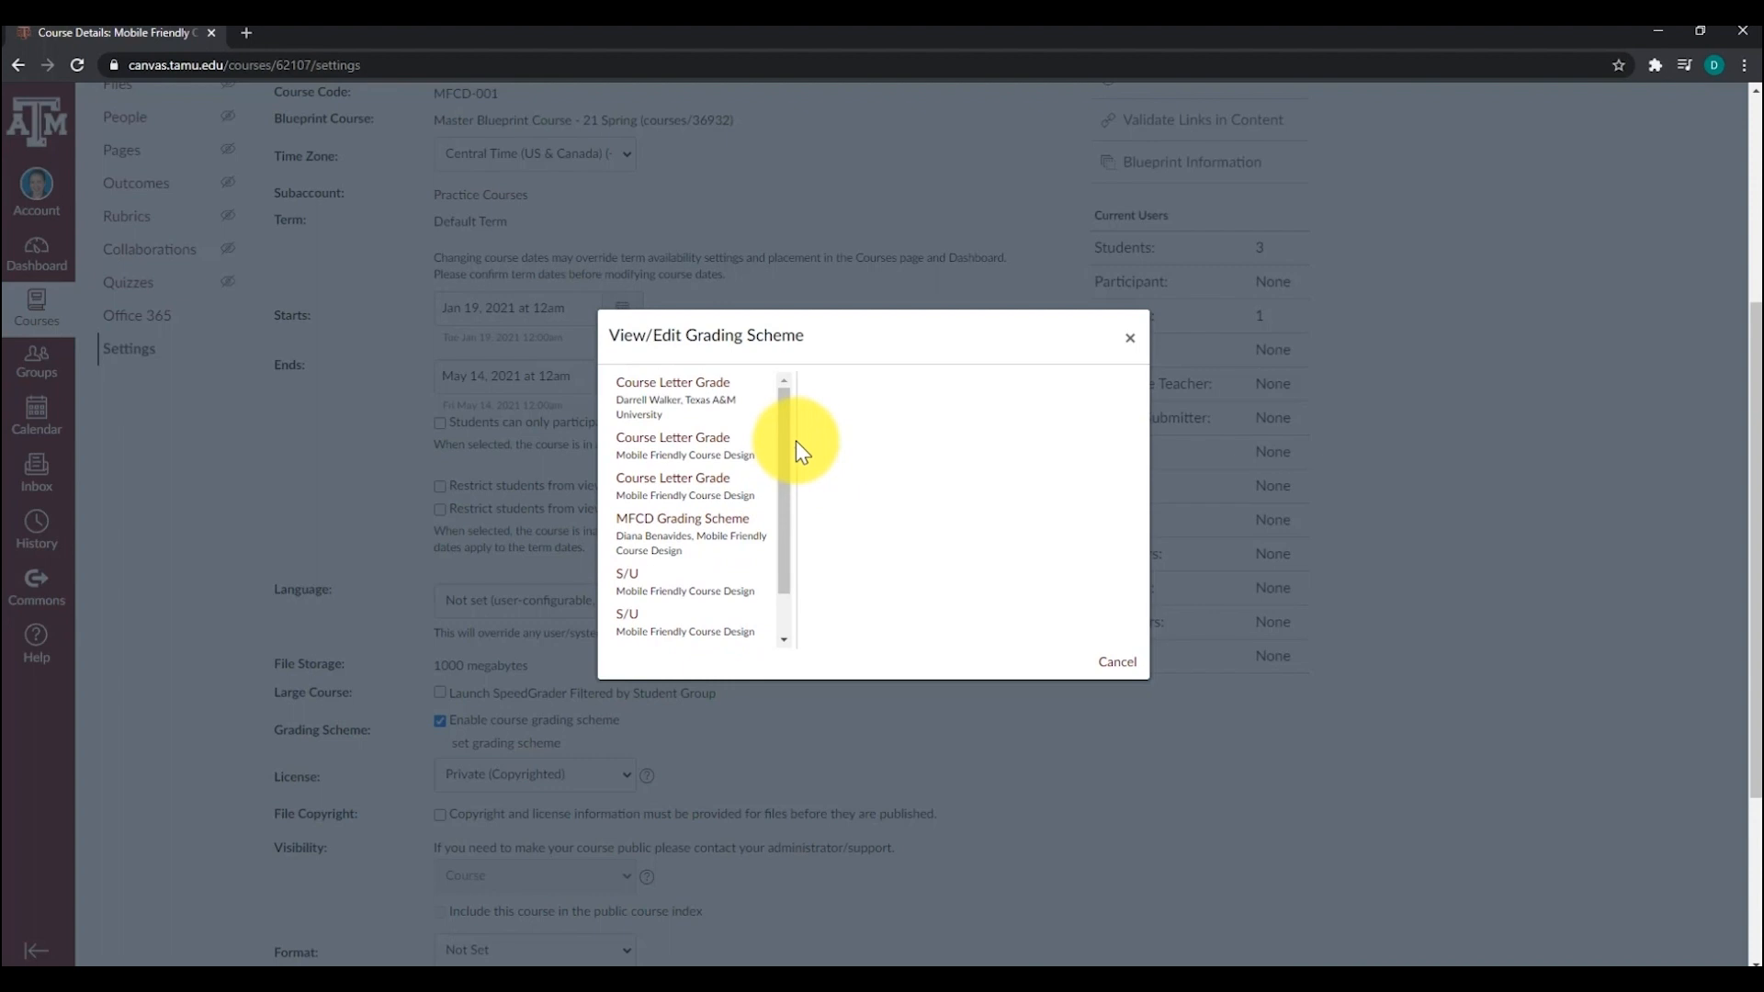
pyautogui.click(661, 392)
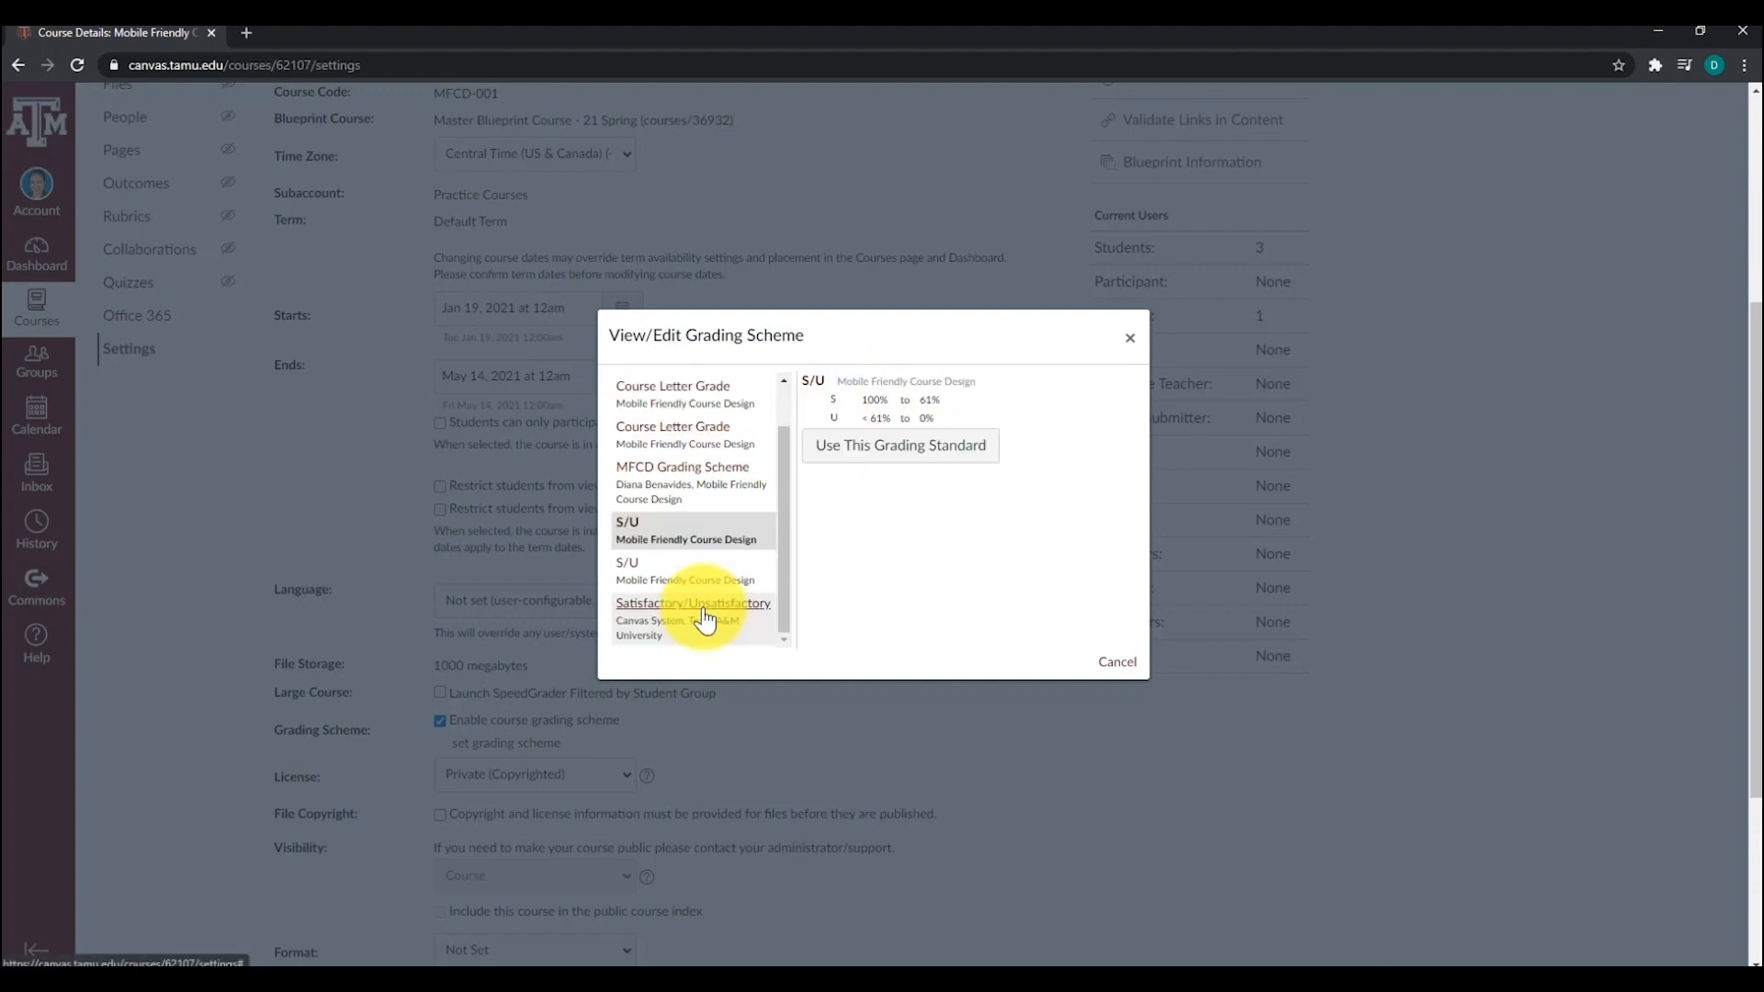
pyautogui.click(704, 617)
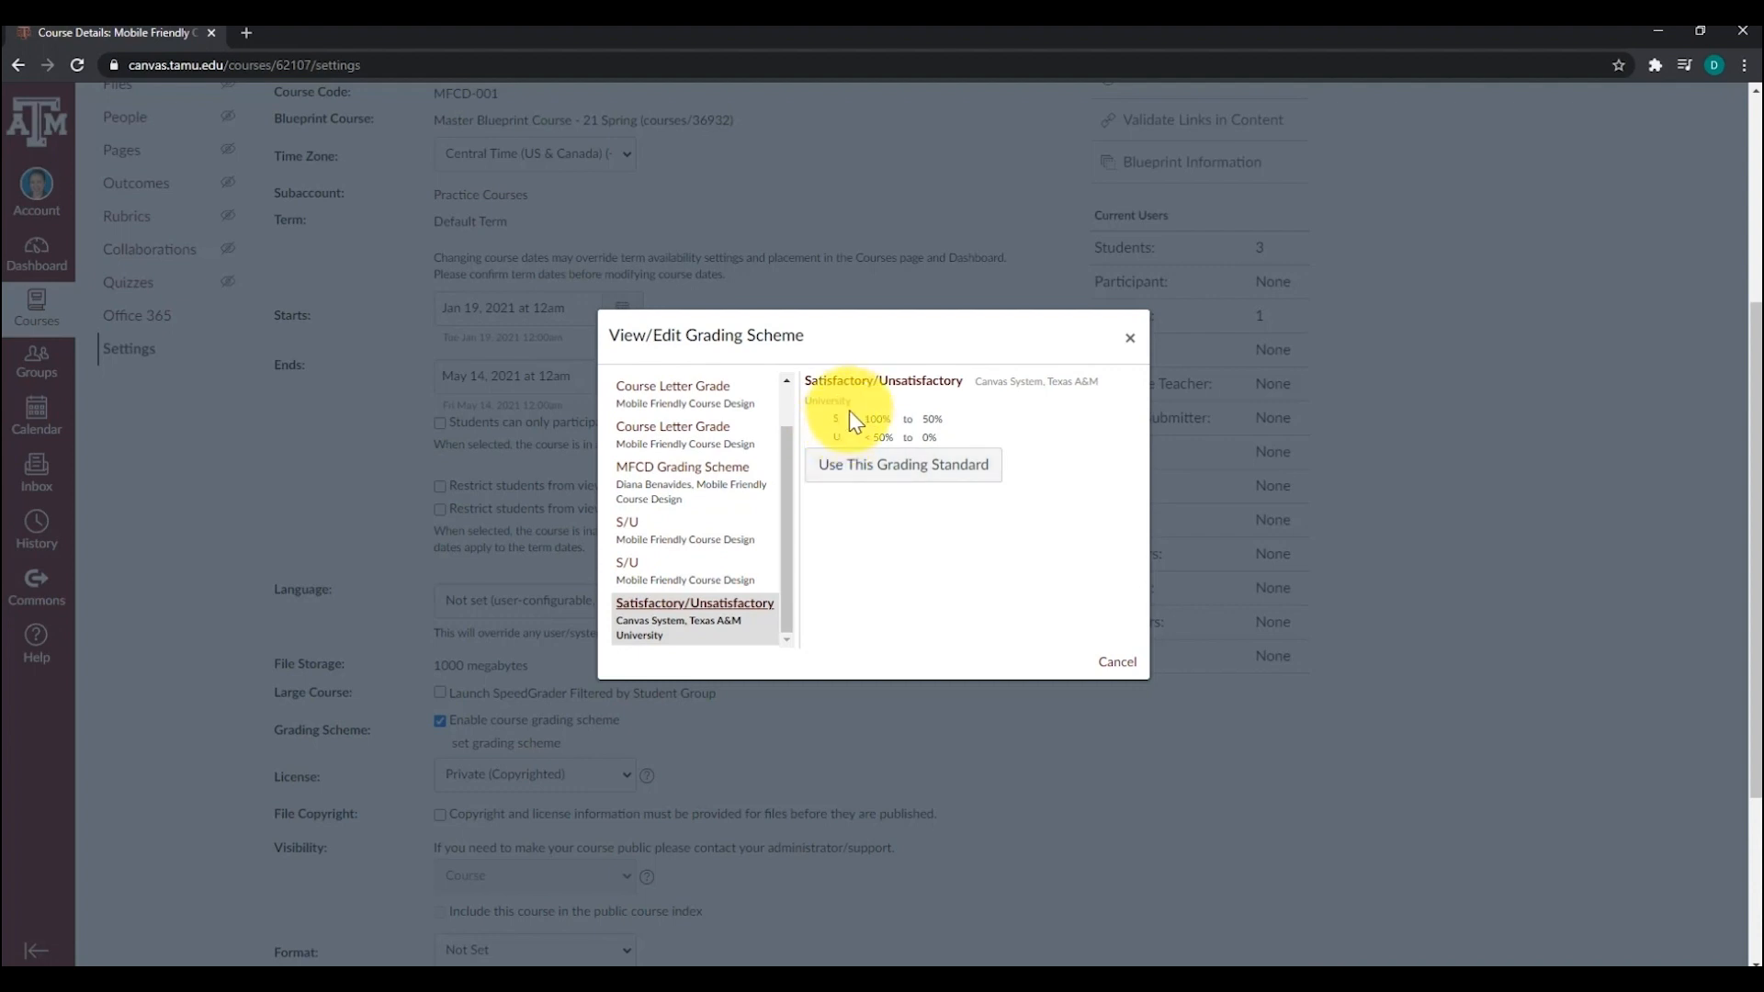
# - Apply the MFCD Grading Scheme to the course and save the updated course details
pyautogui.click(692, 487)
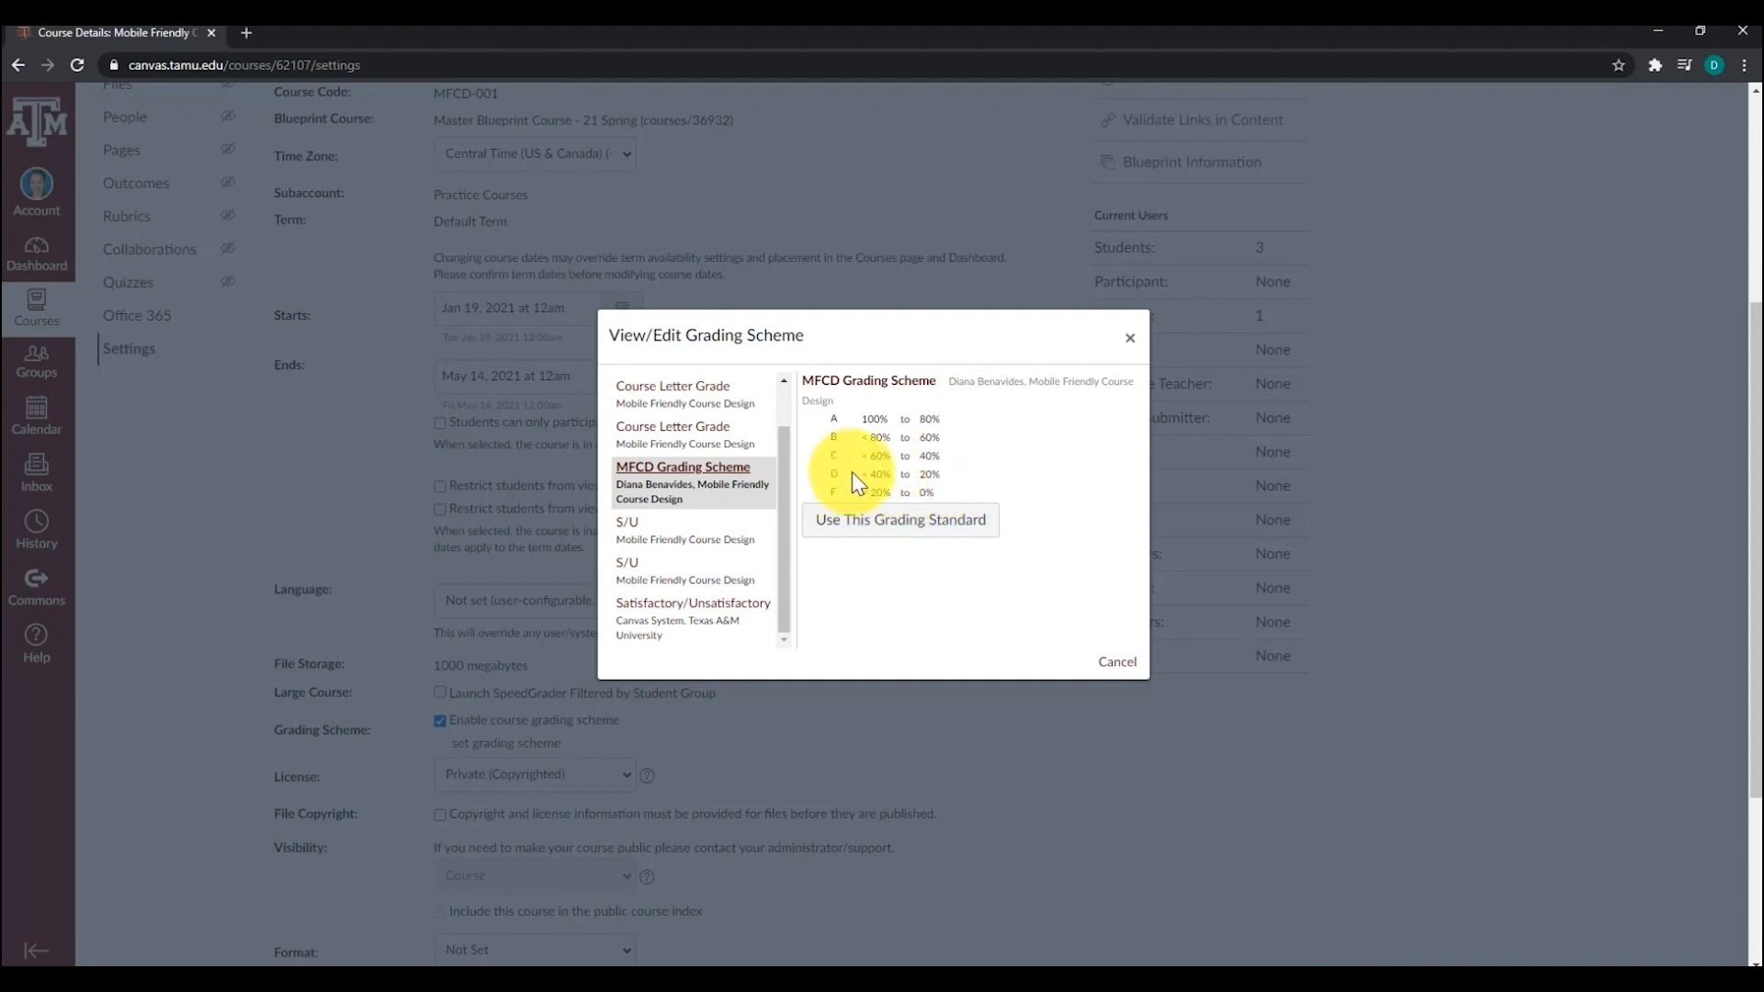
pyautogui.click(877, 533)
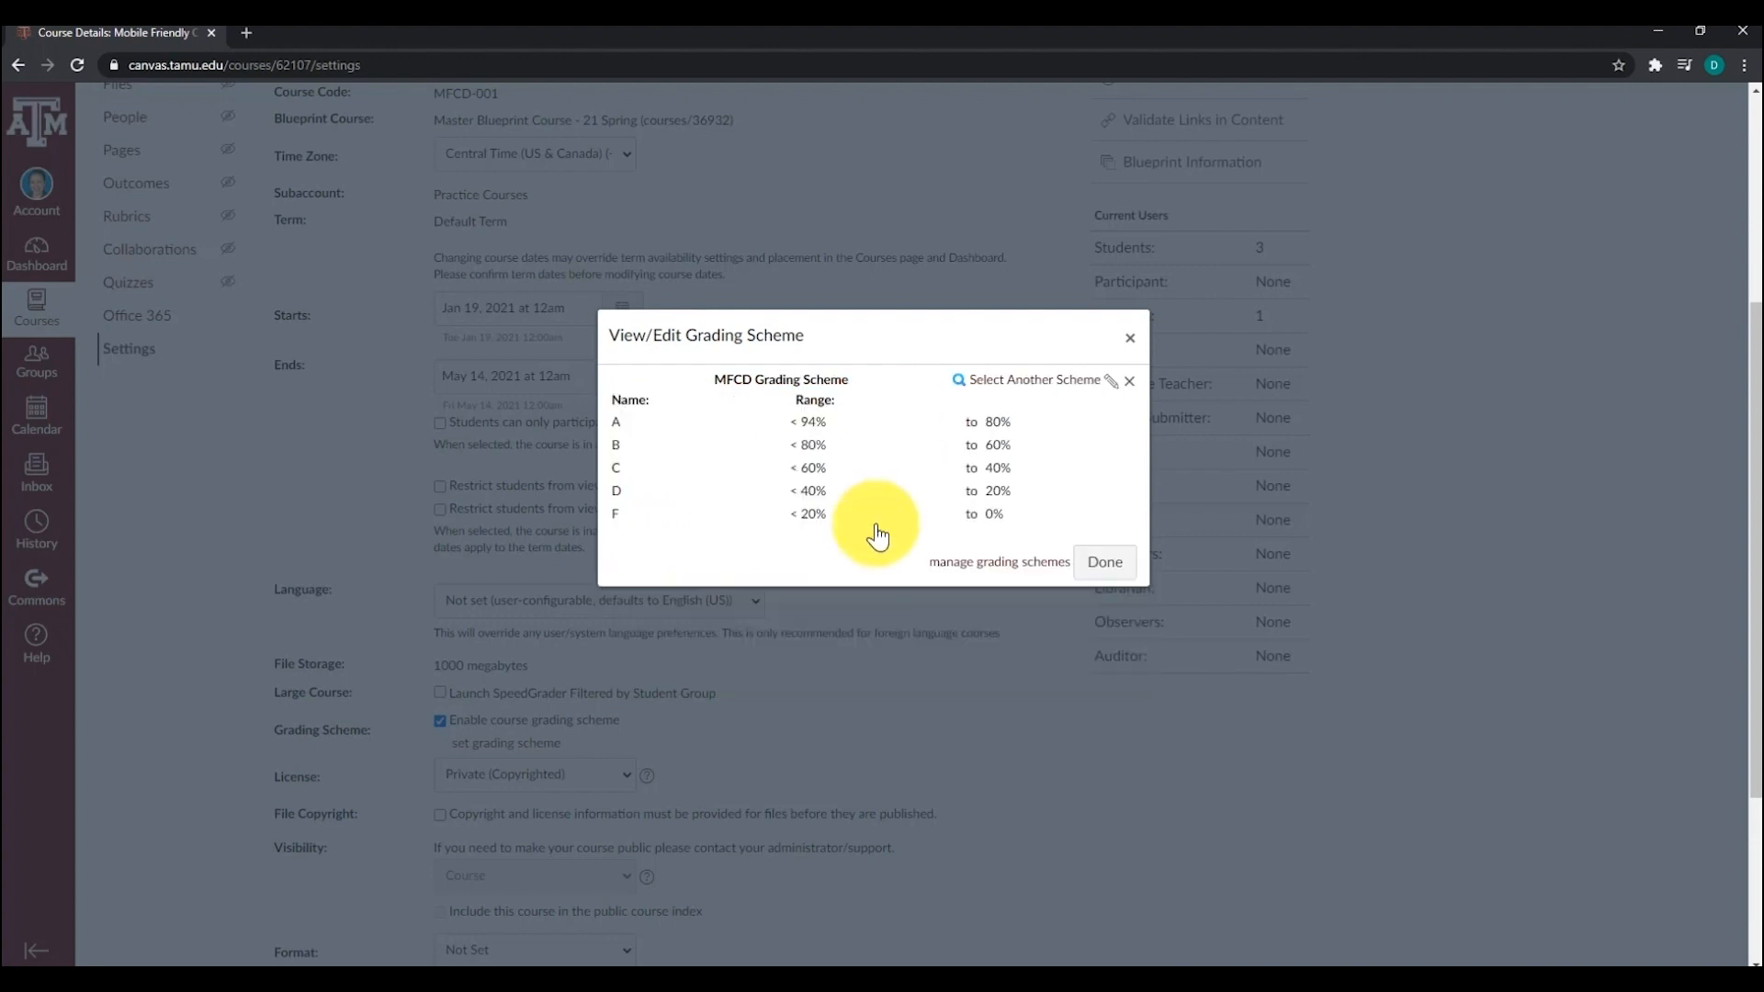
pyautogui.click(1107, 562)
pyautogui.scroll(-3, 1063, 575)
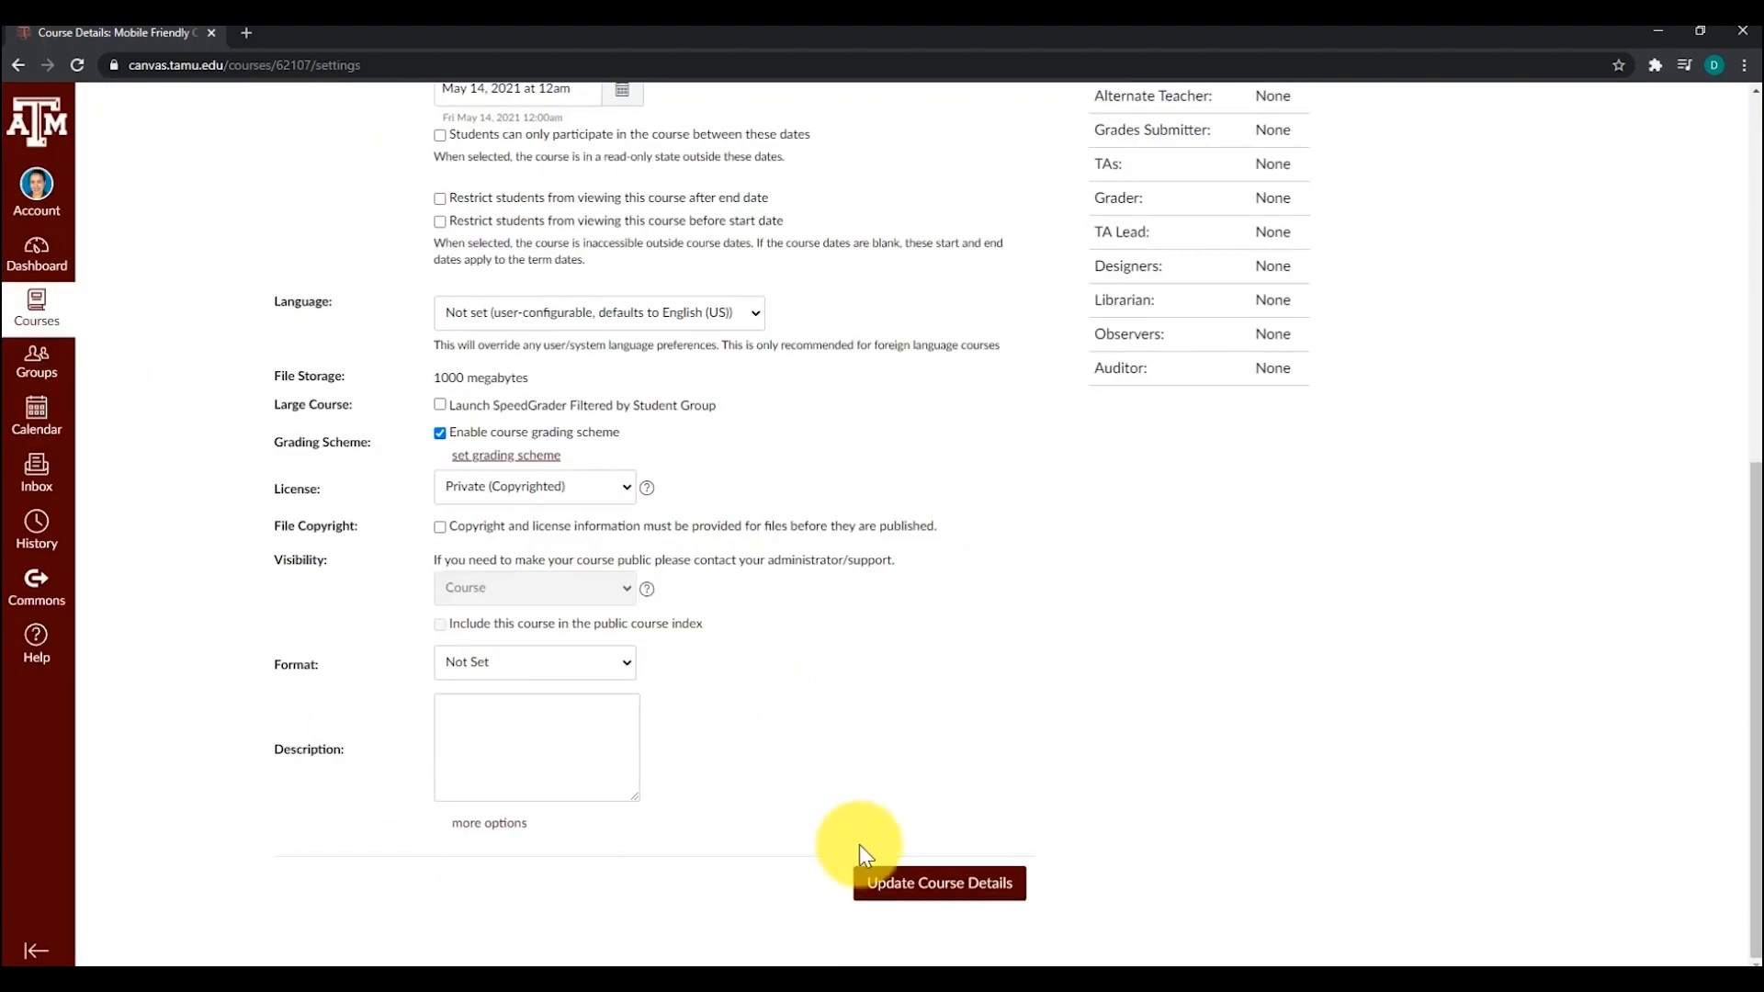
pyautogui.click(930, 888)
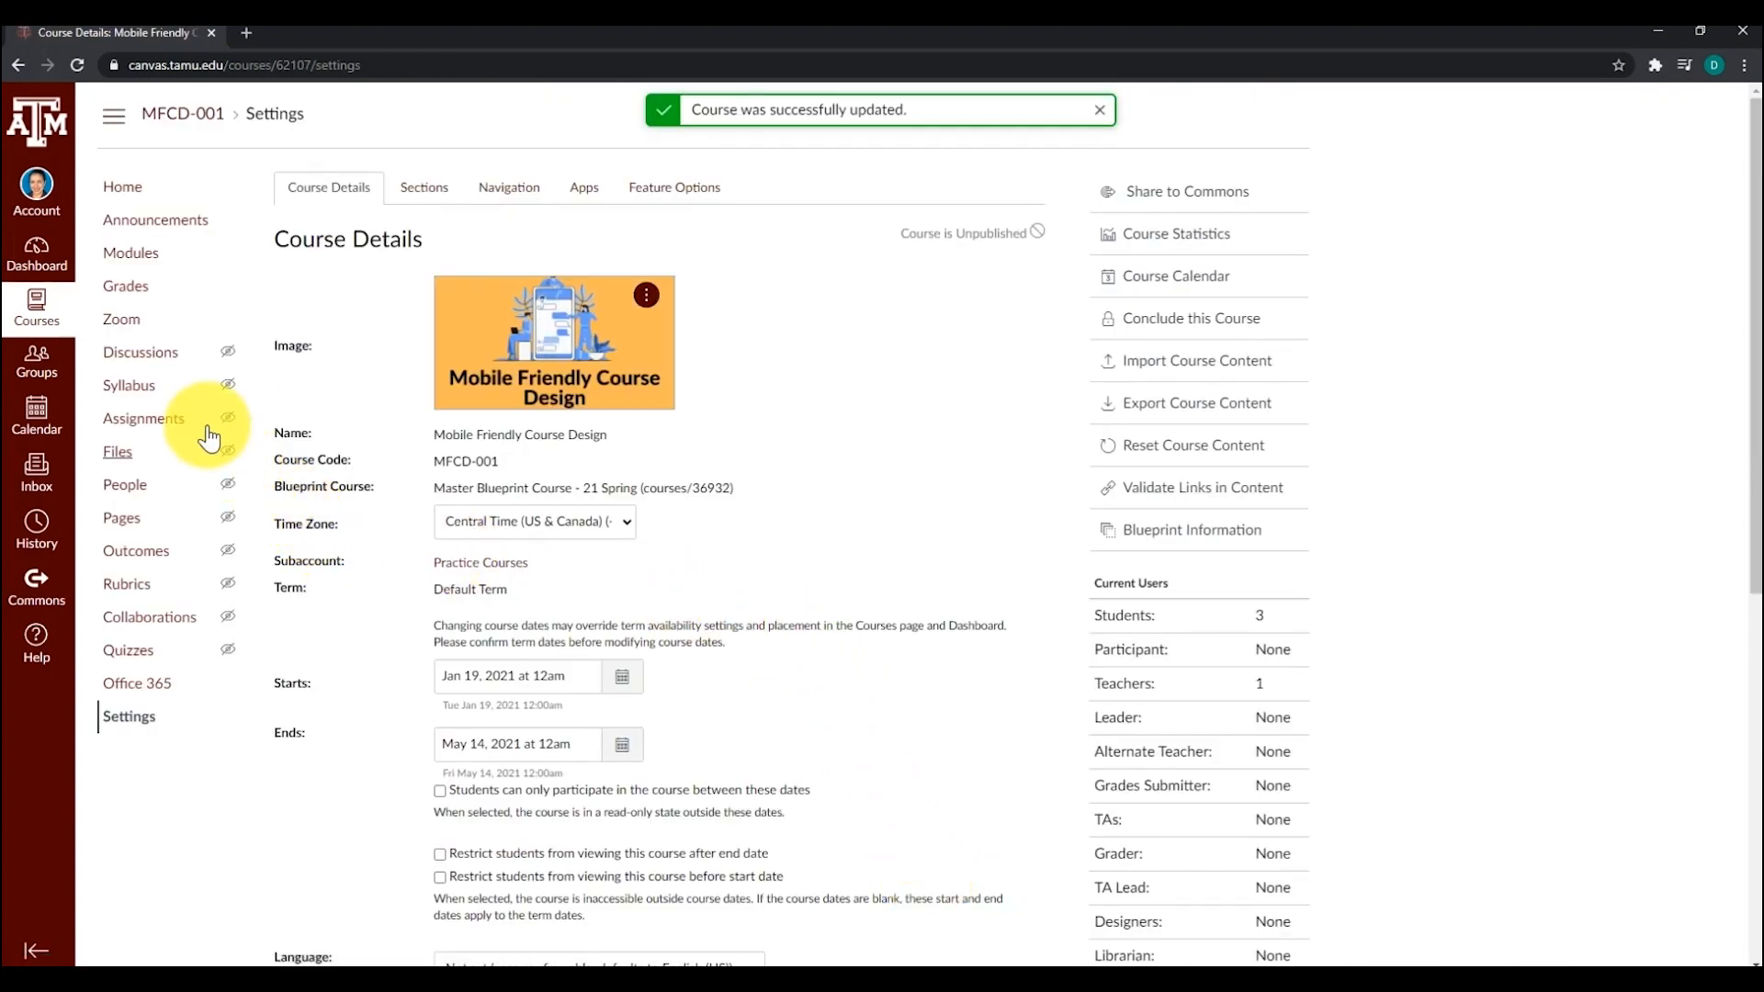
# - Check the letter grades beside the totals in the gradebook and open the test student's grades page in Student View
pyautogui.click(135, 299)
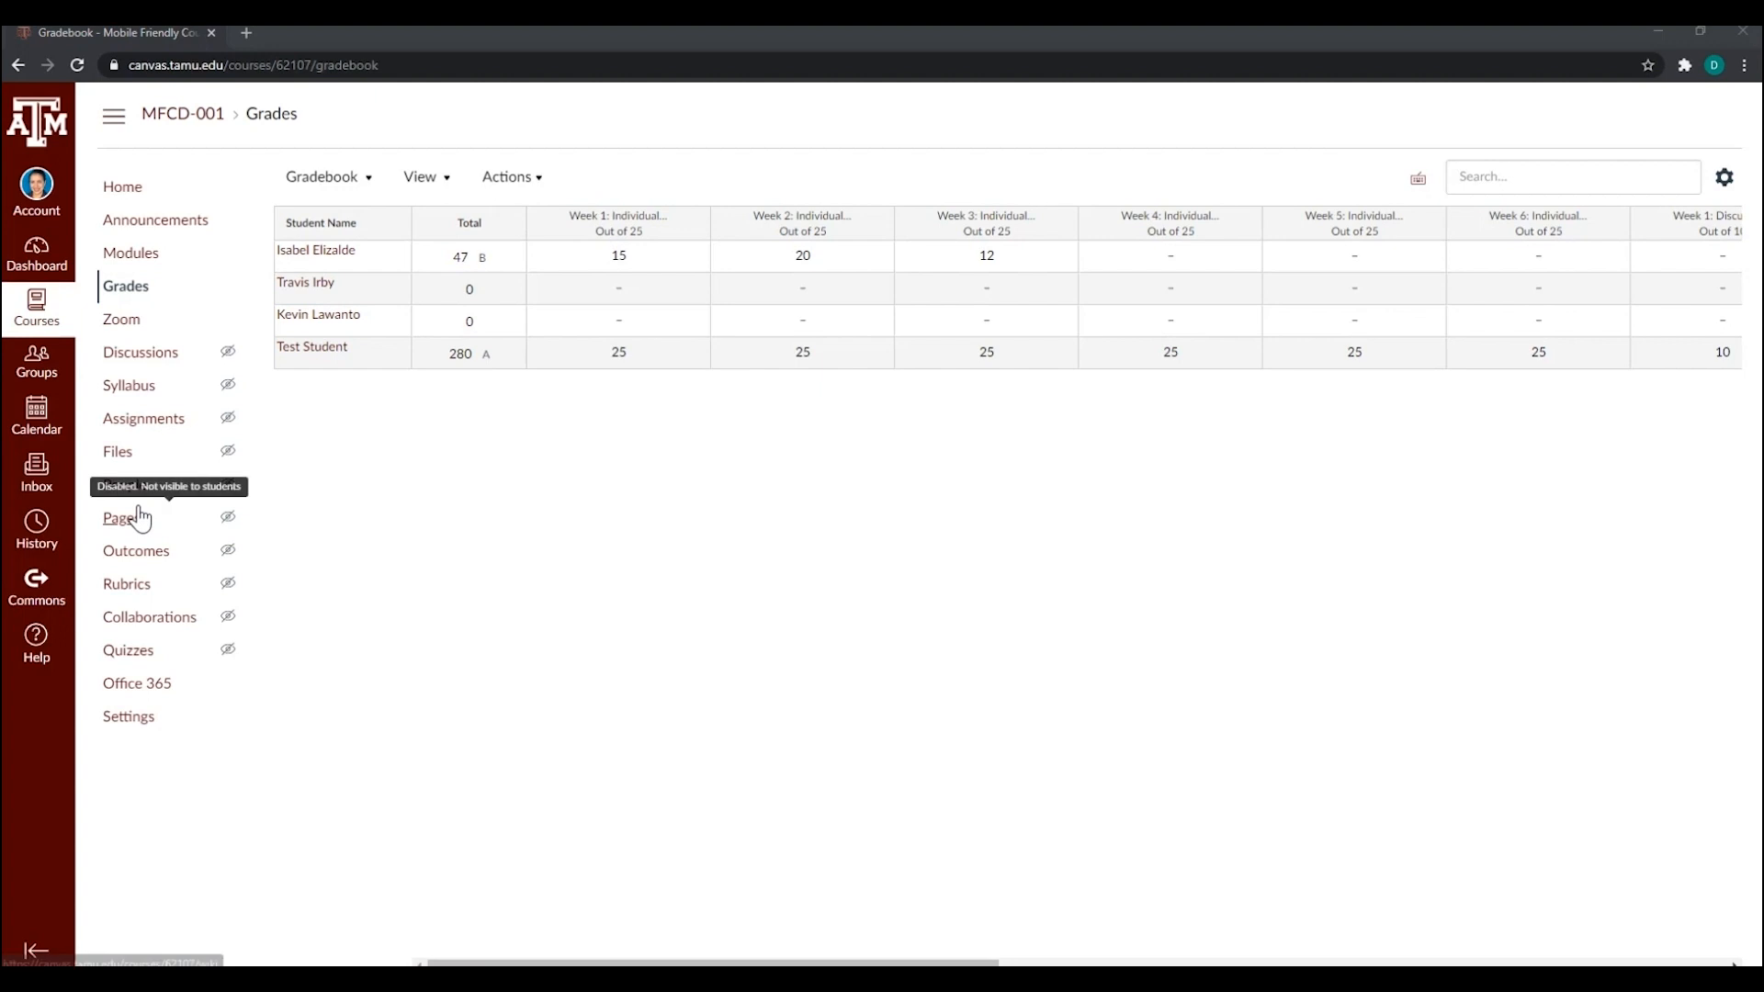
pyautogui.click(115, 200)
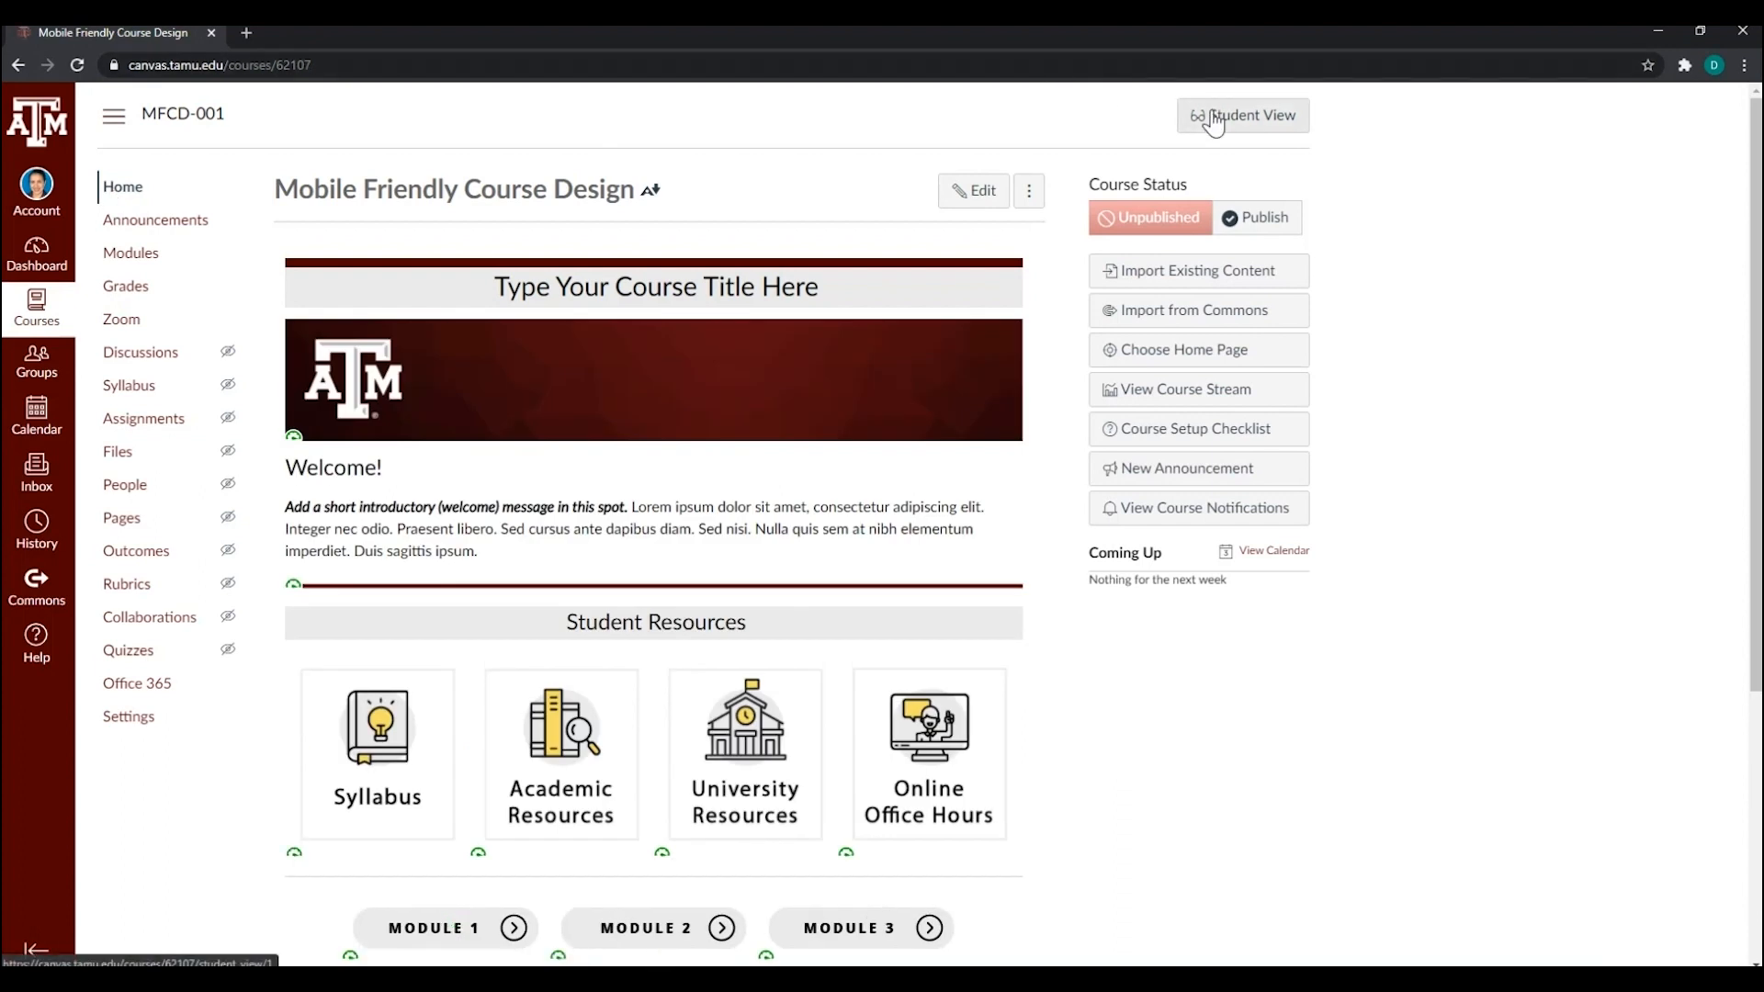
pyautogui.click(1213, 122)
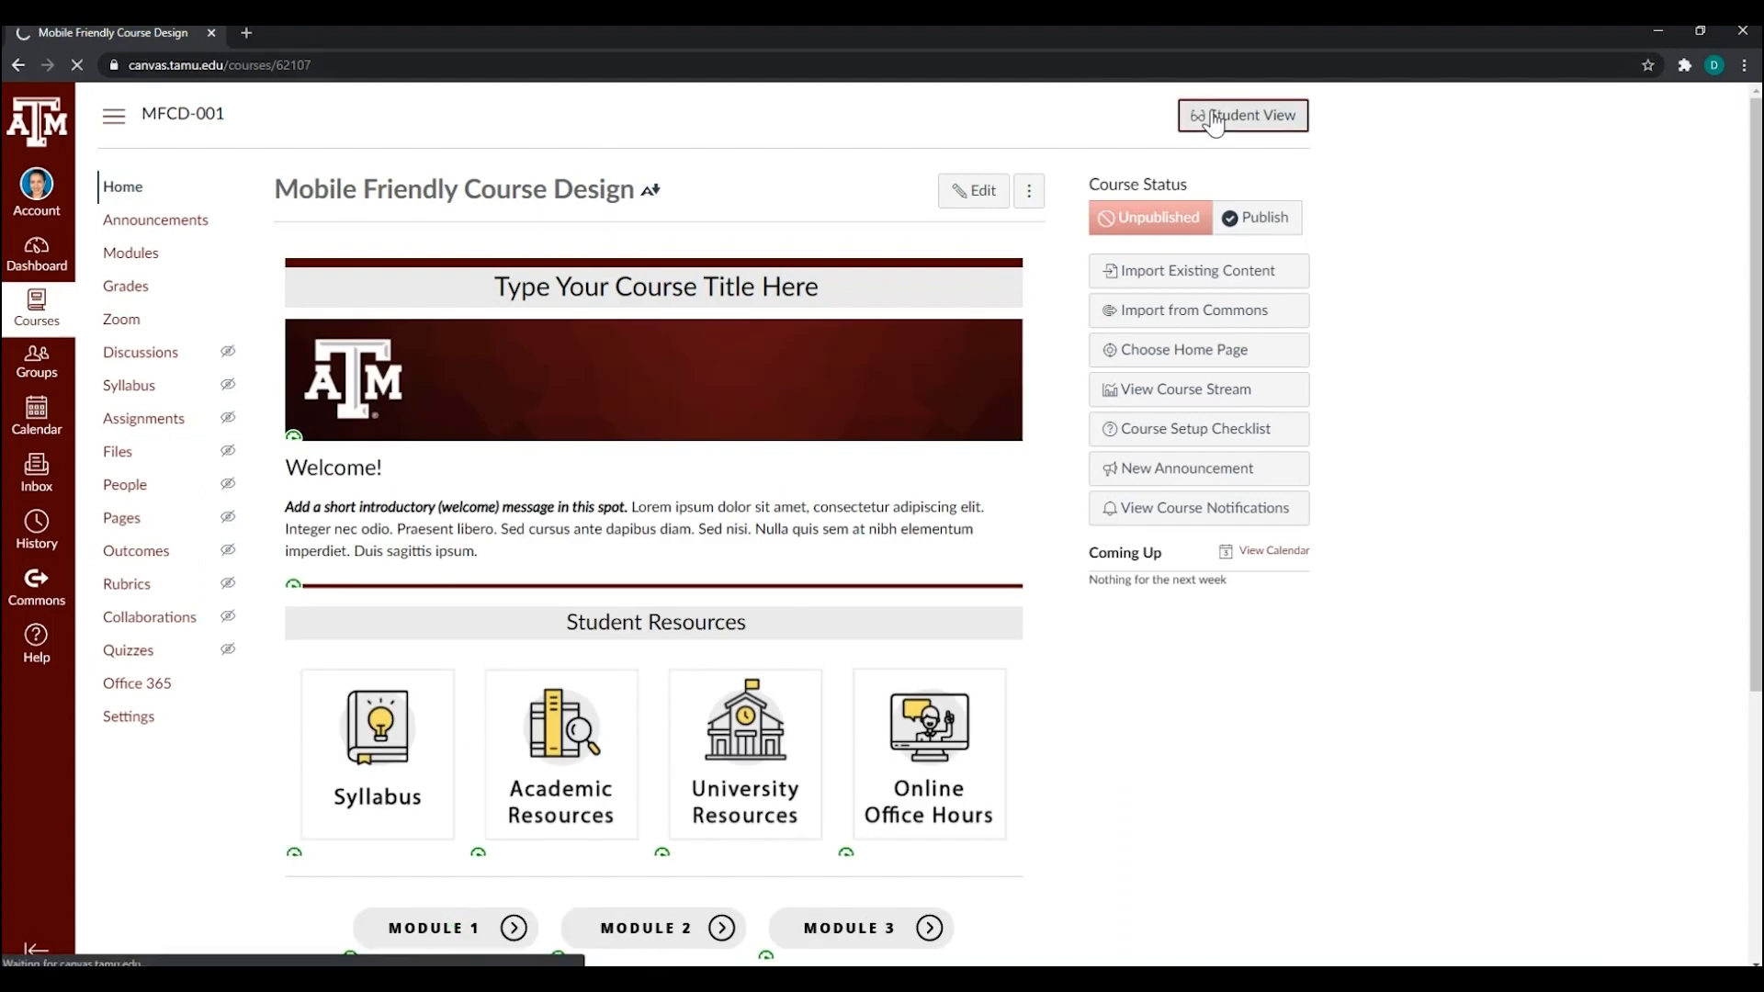
pyautogui.click(126, 287)
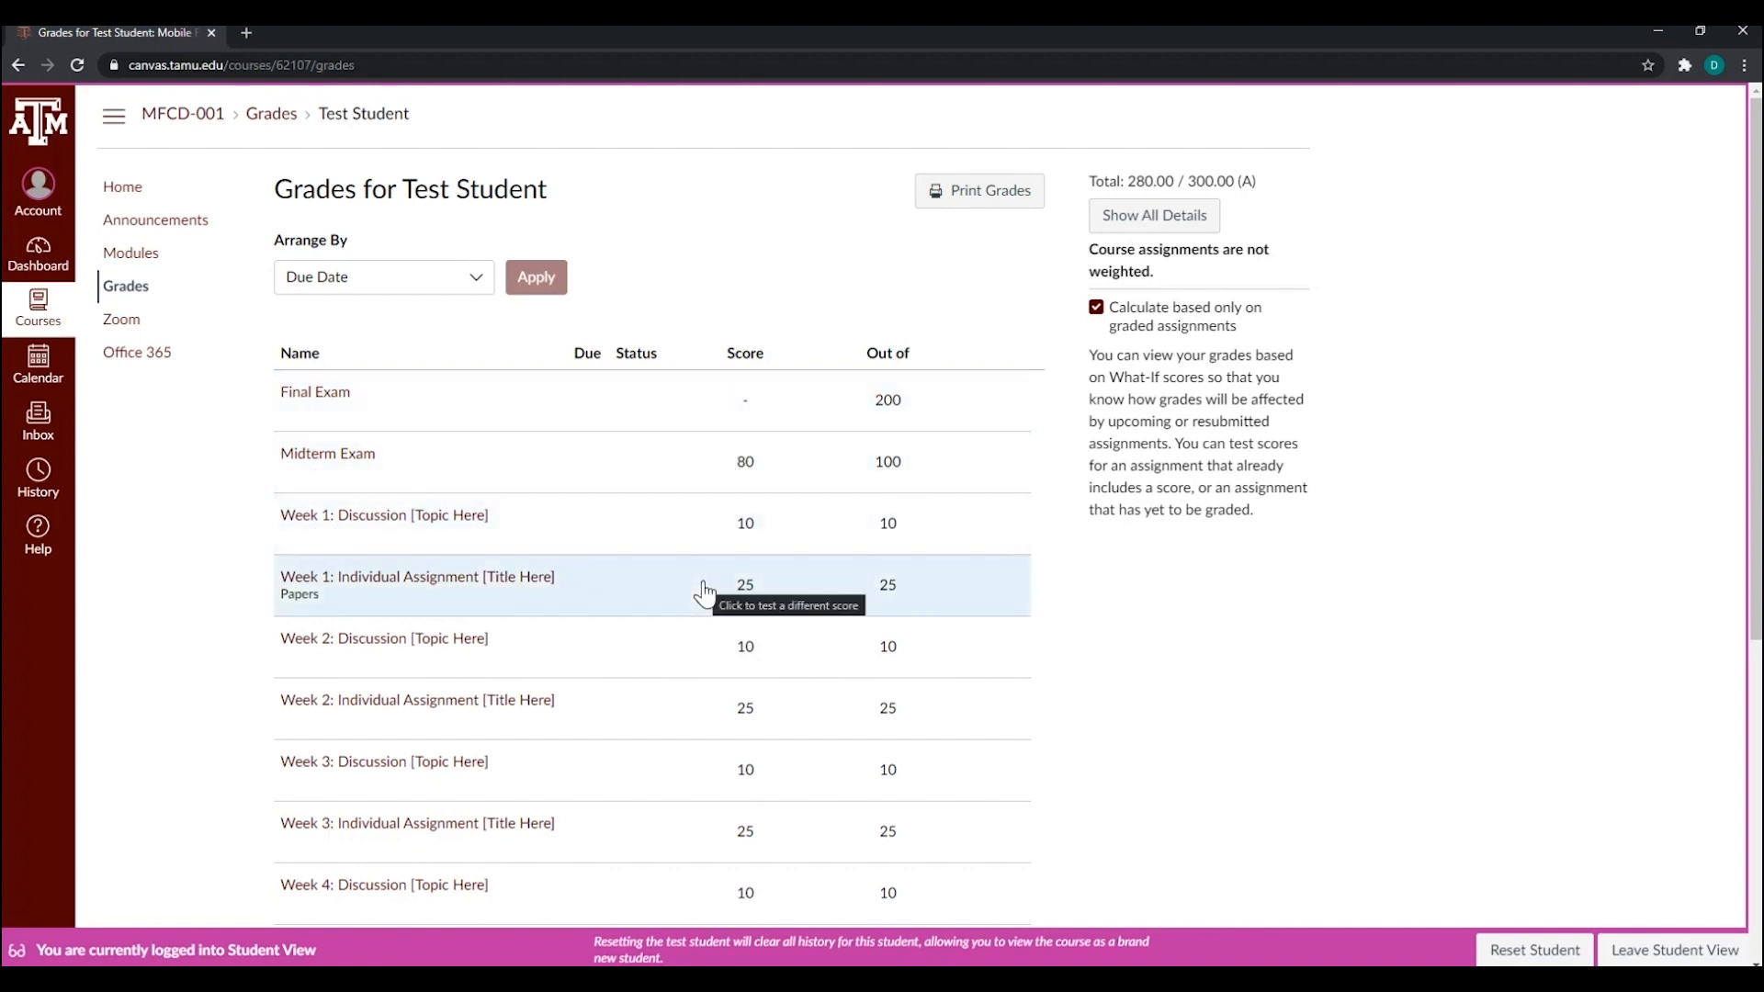
# - Examine the test student's assignment scores, assignment group subtotals and overall point total, including the letter grade beside the total
pyautogui.scroll(-4, 703, 592)
pyautogui.scroll(-2, 703, 591)
pyautogui.scroll(2, 701, 561)
pyautogui.scroll(-2, 691, 506)
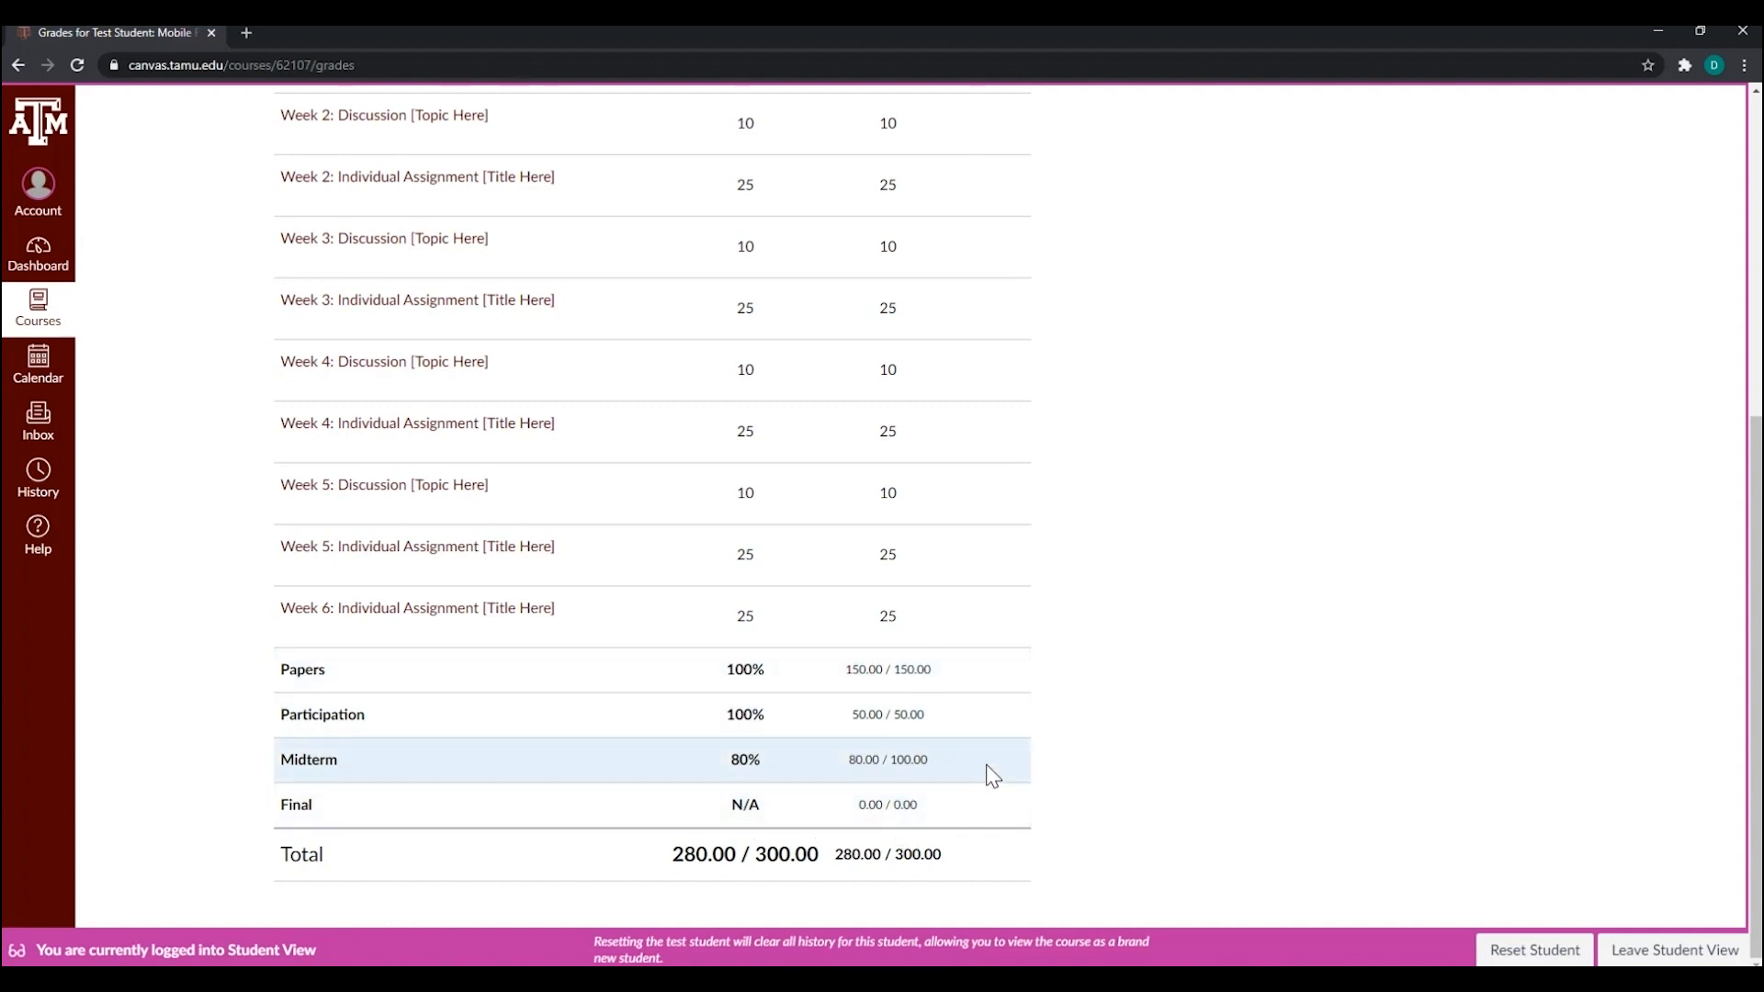
pyautogui.scroll(6, 988, 772)
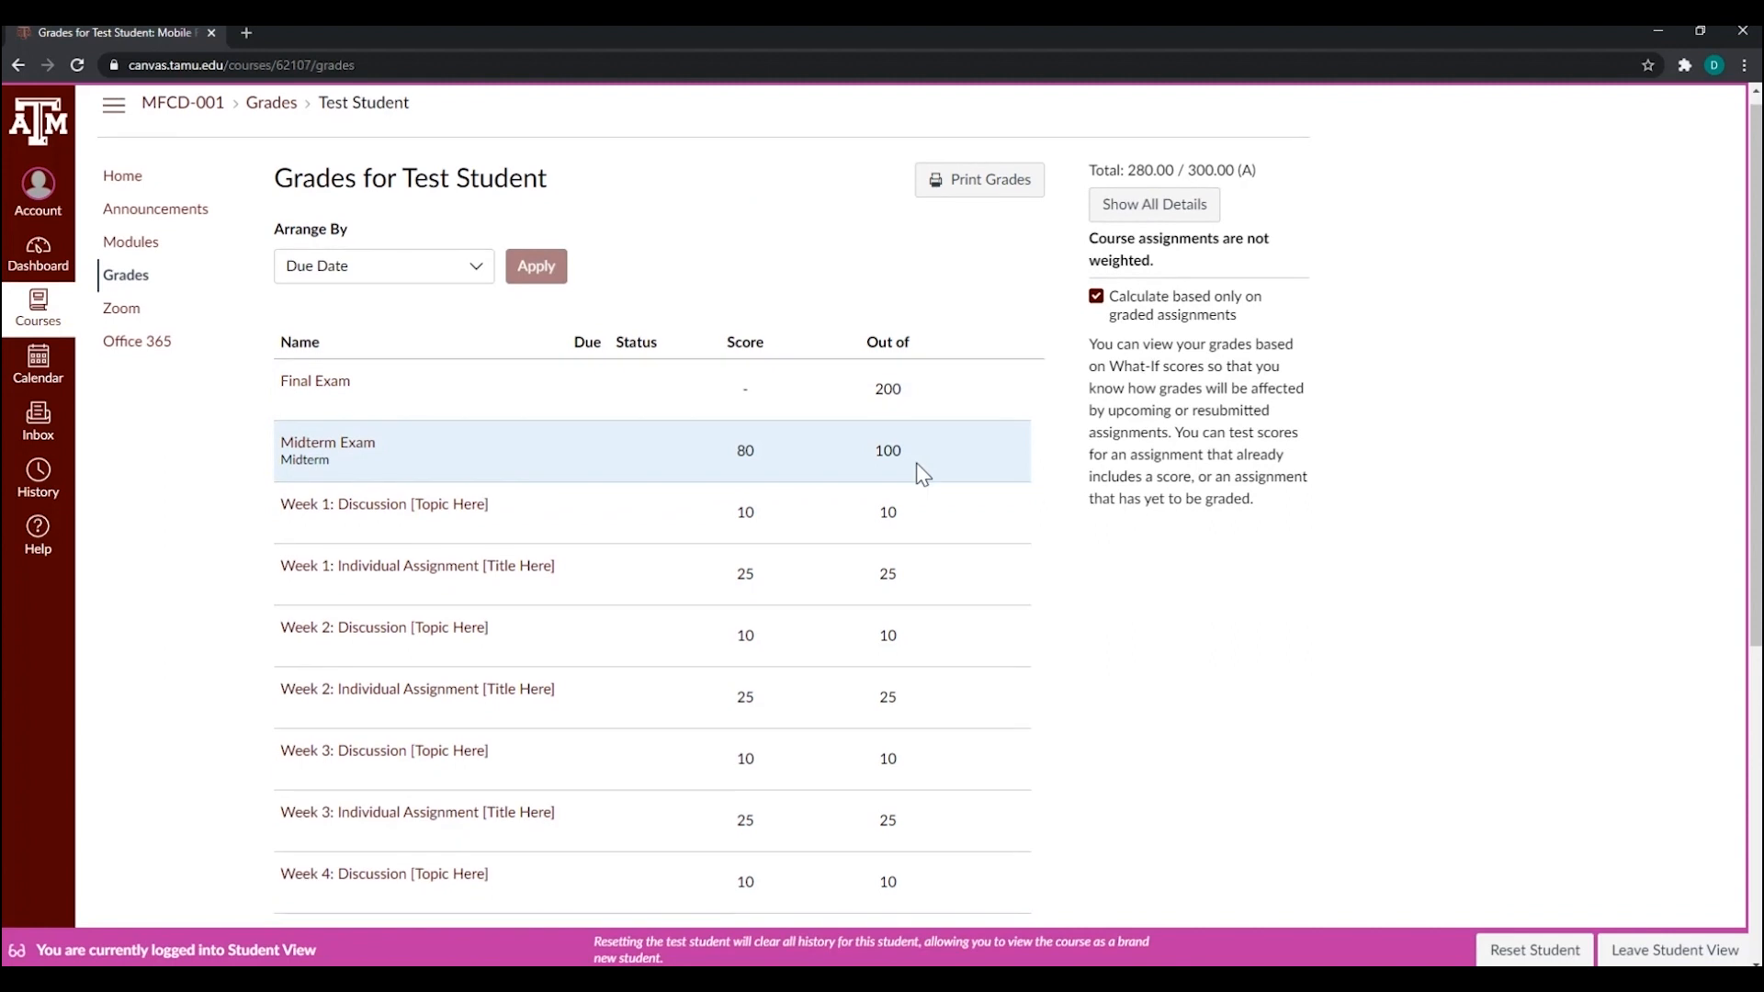
pyautogui.scroll(-5, 916, 469)
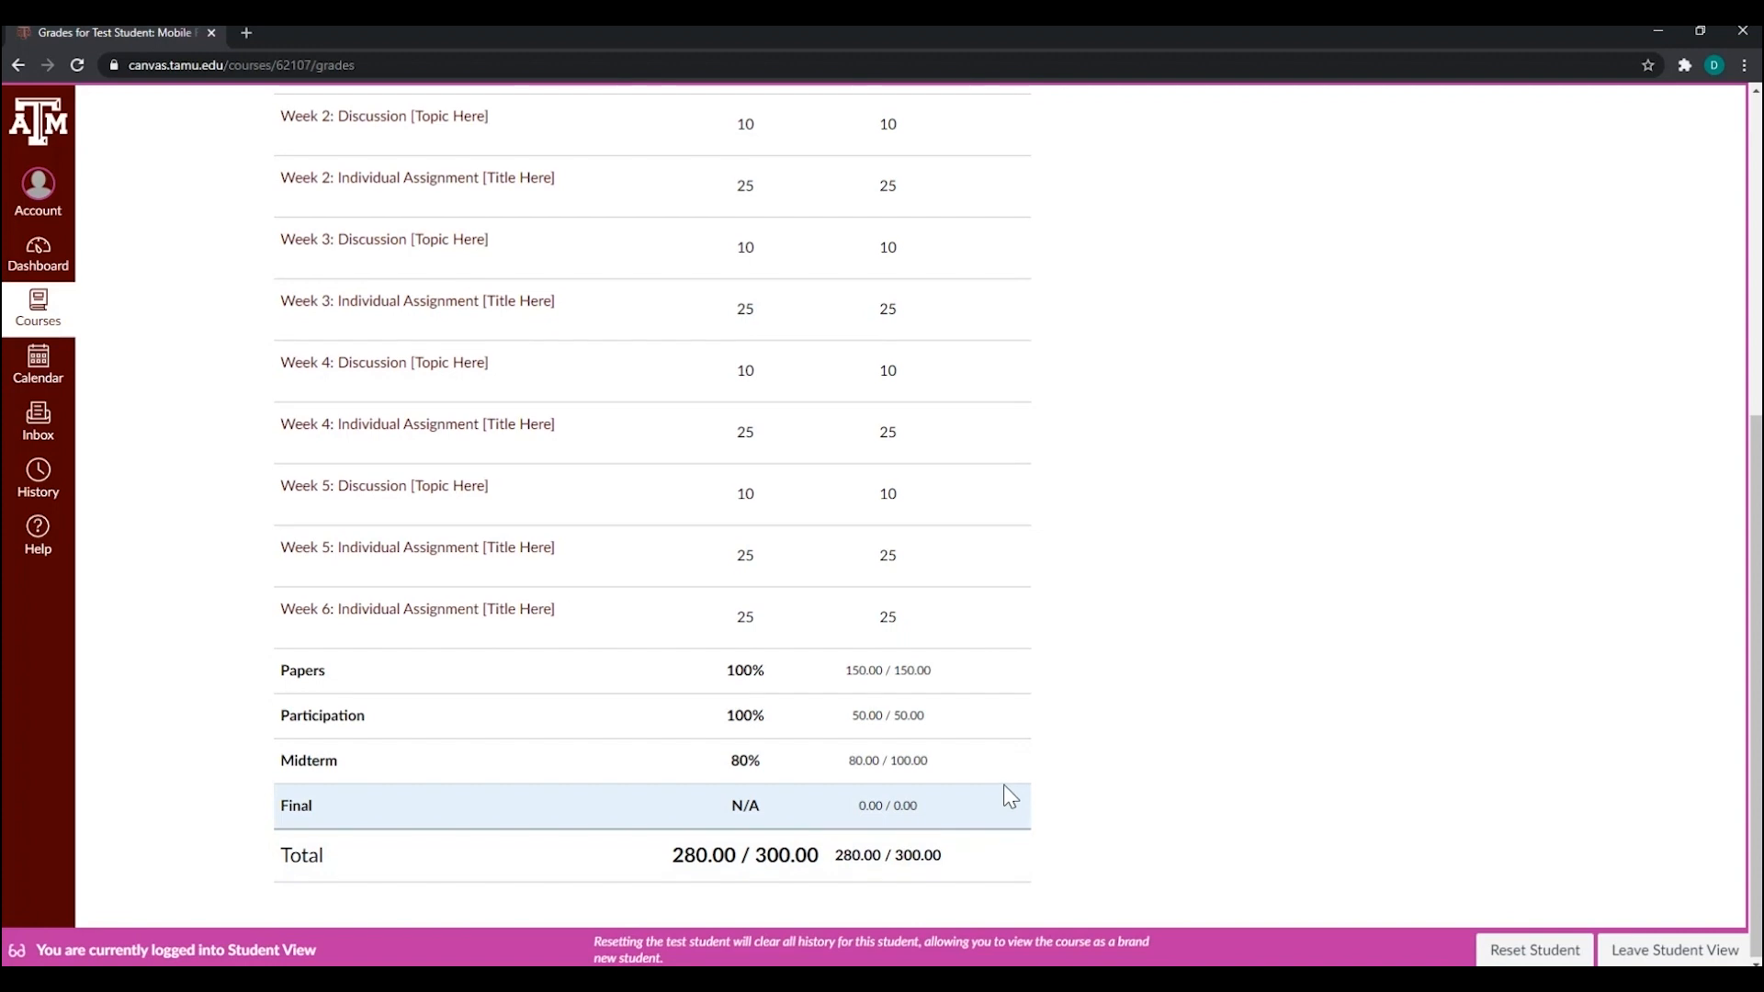
pyautogui.scroll(10, 1003, 785)
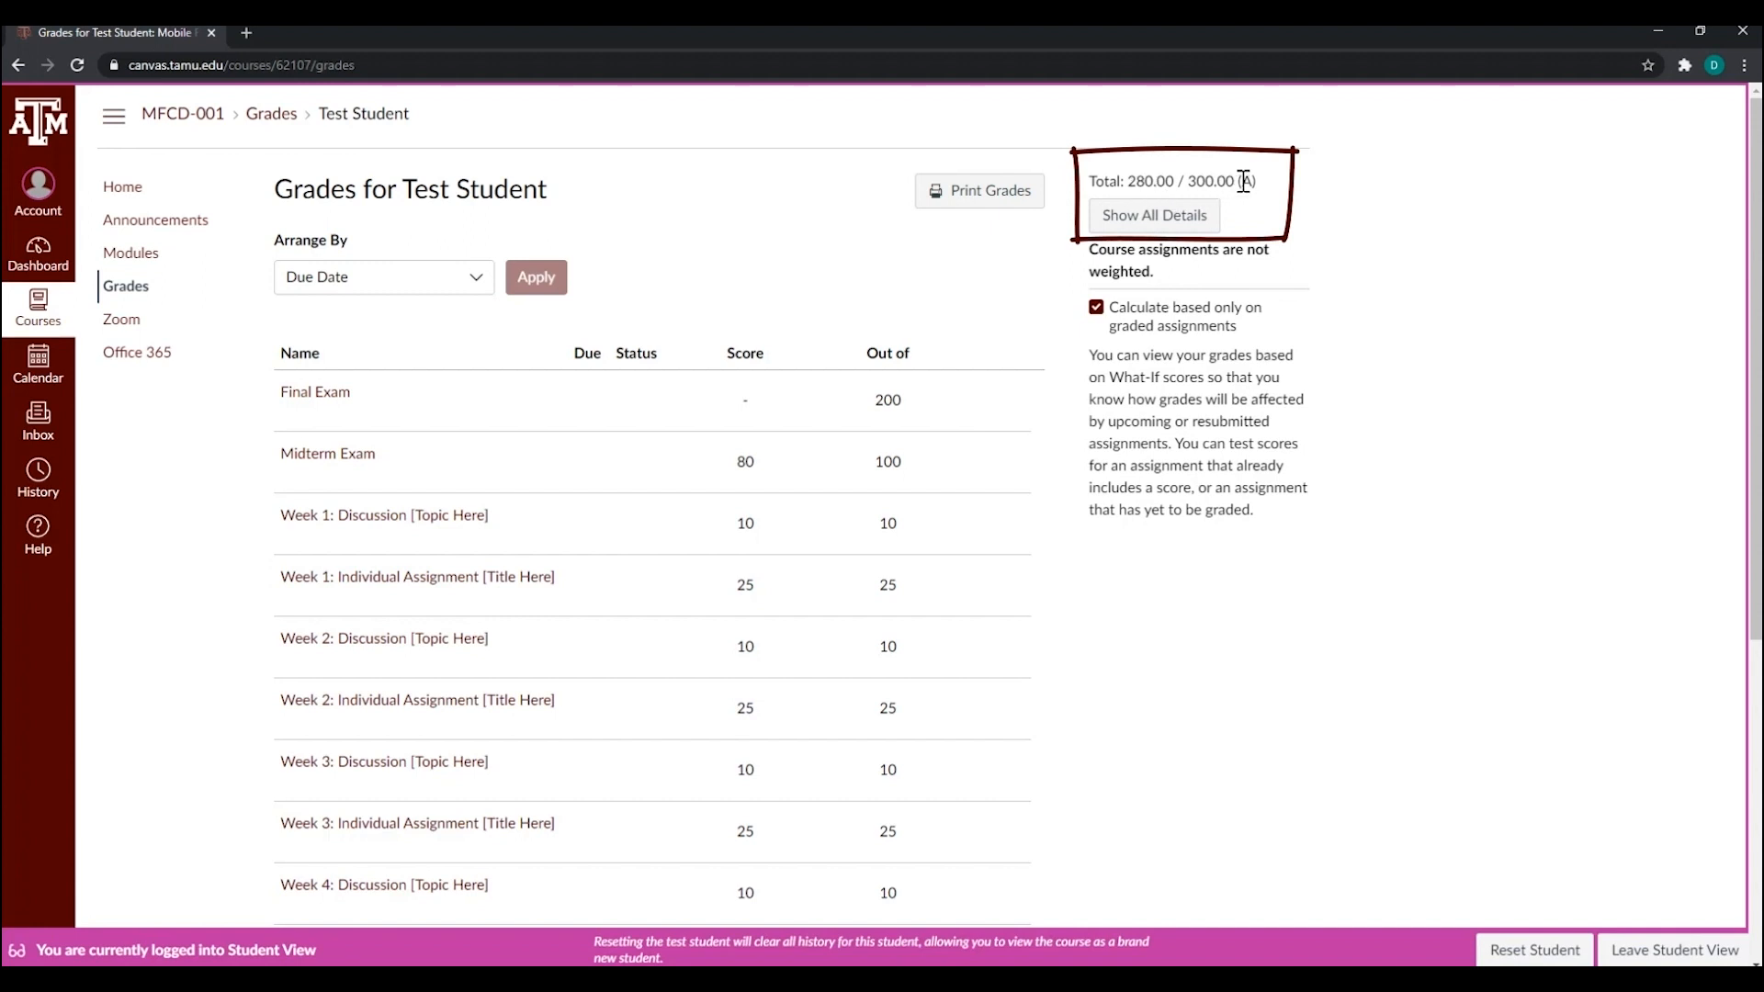
pyautogui.moveTo(1241, 182); pyautogui.dragTo(1257, 182)
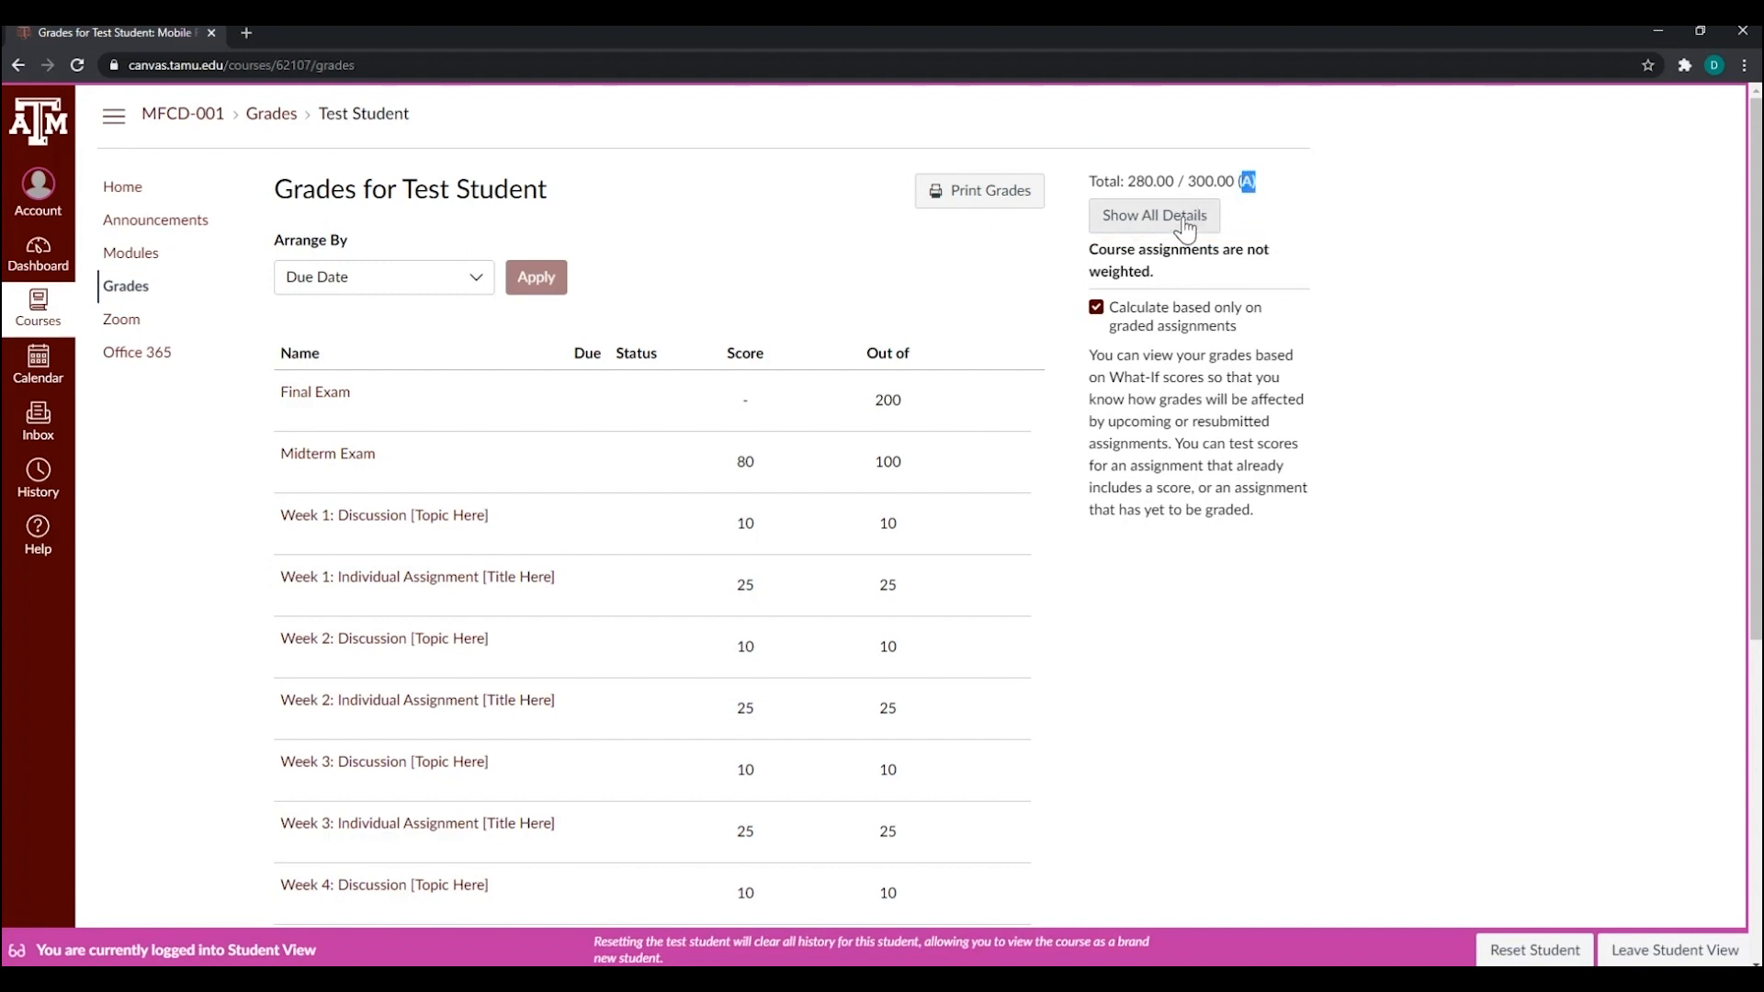